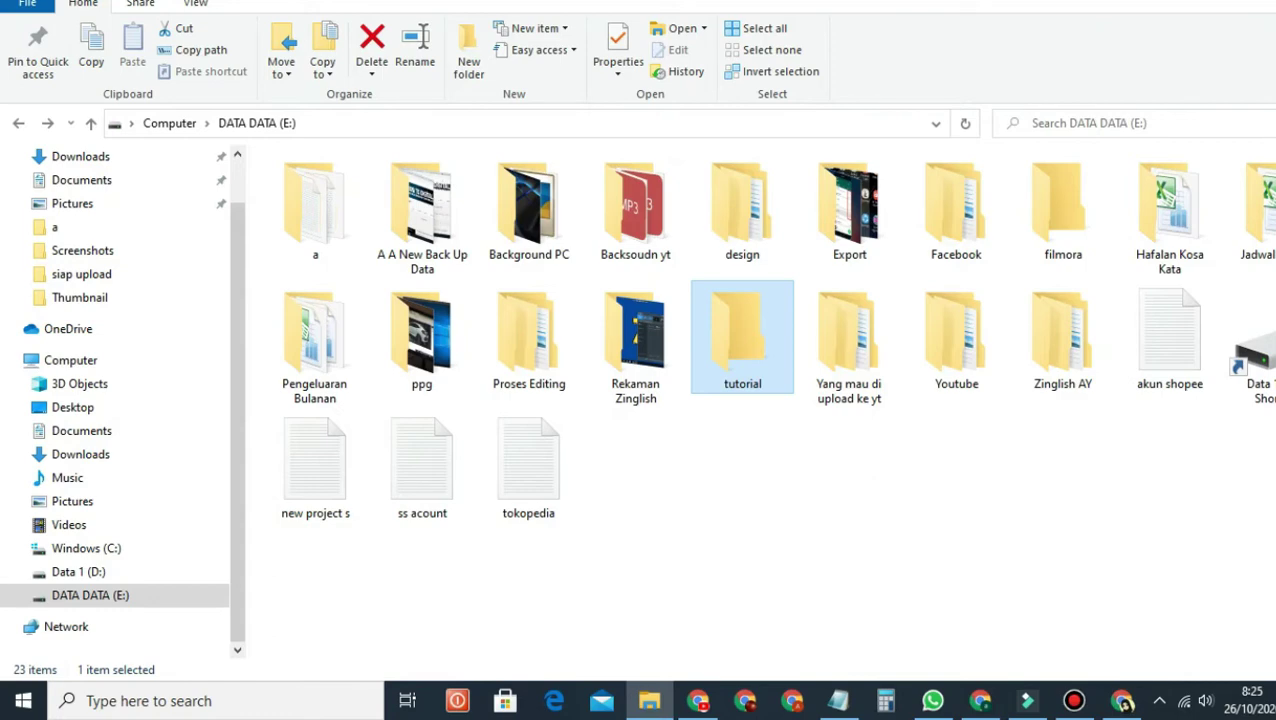
key("super+d")
right_click(612, 133)
left_click(634, 191)
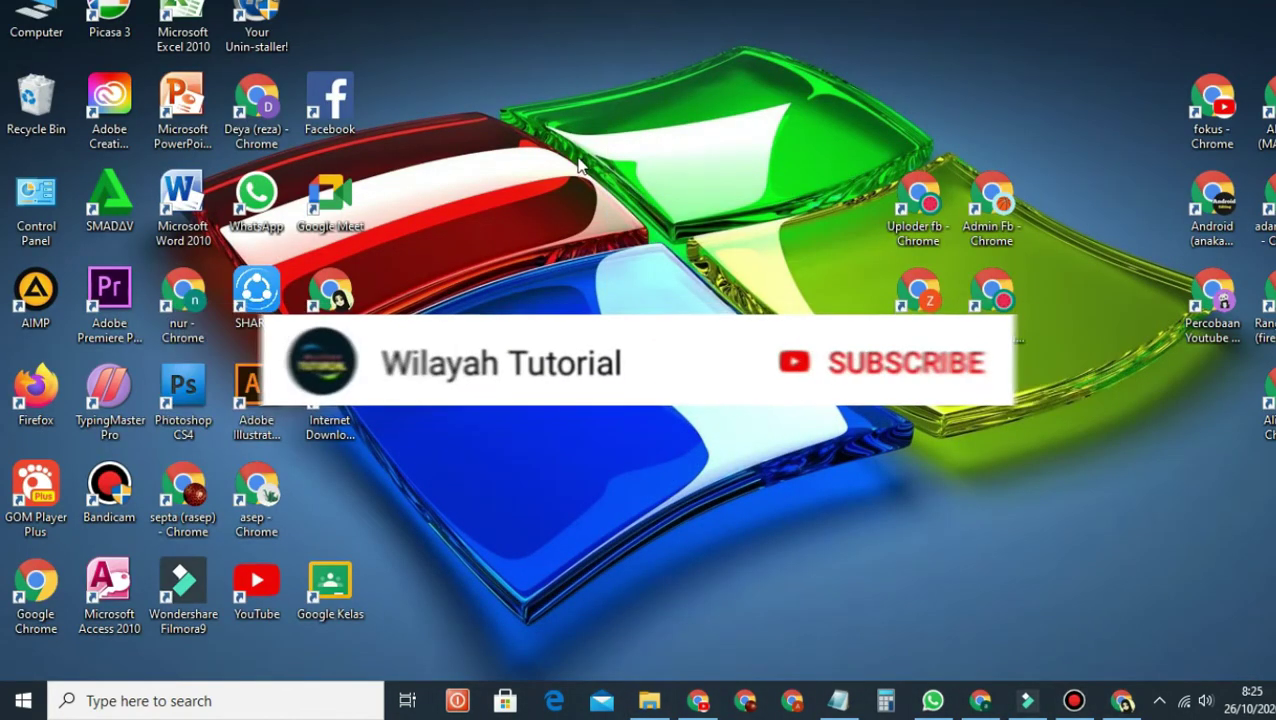
right_click(580, 160)
left_click(615, 215)
right_click(547, 193)
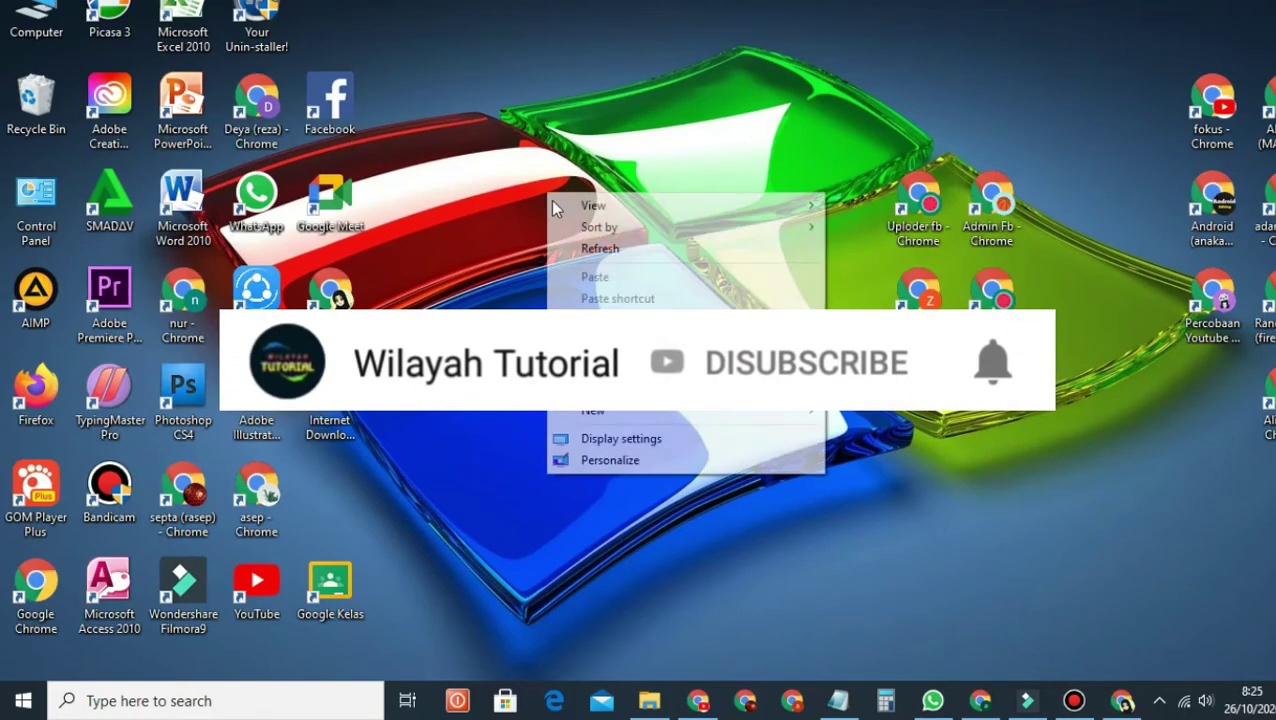
left_click(583, 249)
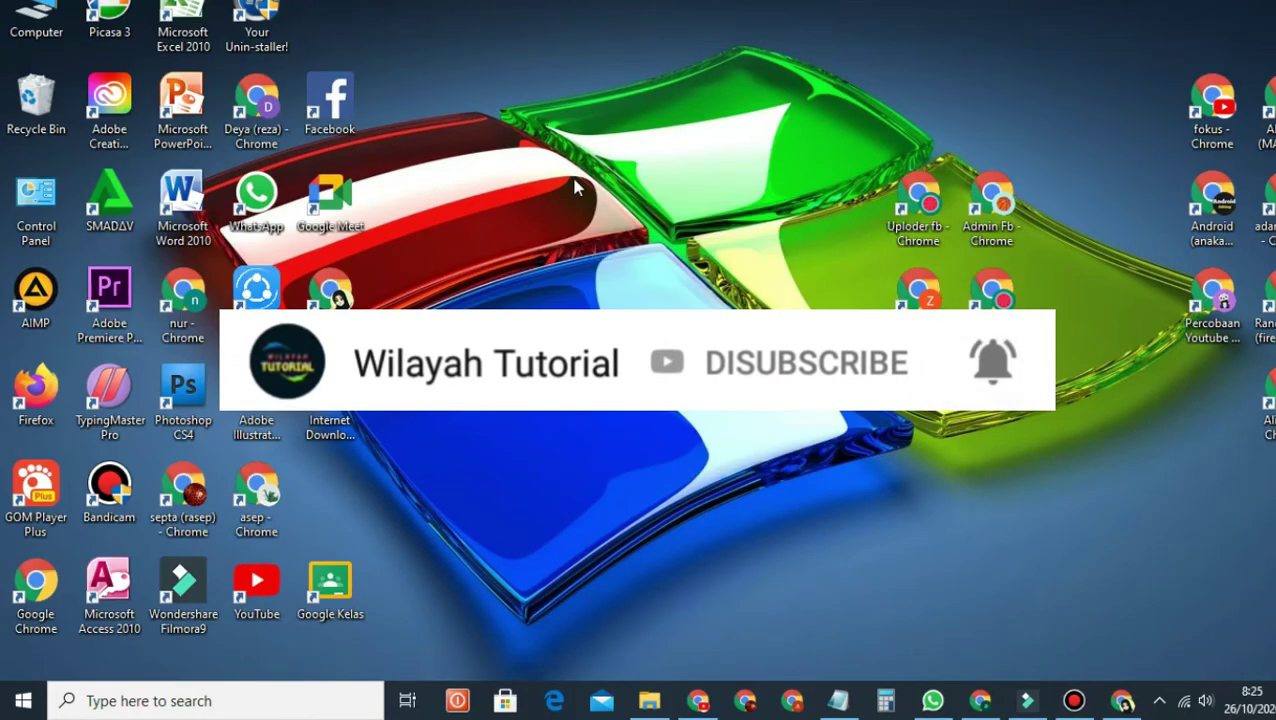
right_click(574, 180)
left_click(600, 237)
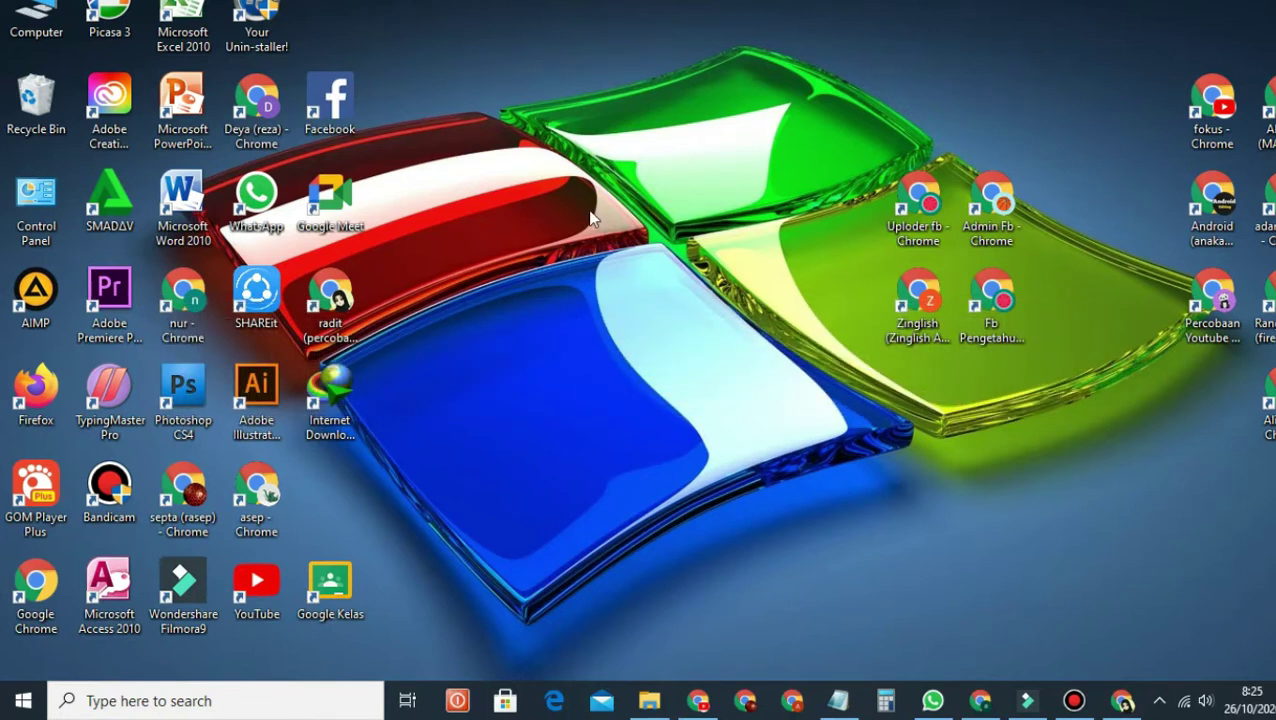
right_click(590, 210)
left_click(622, 277)
right_click(602, 224)
left_click(626, 275)
right_click(589, 197)
left_click(640, 251)
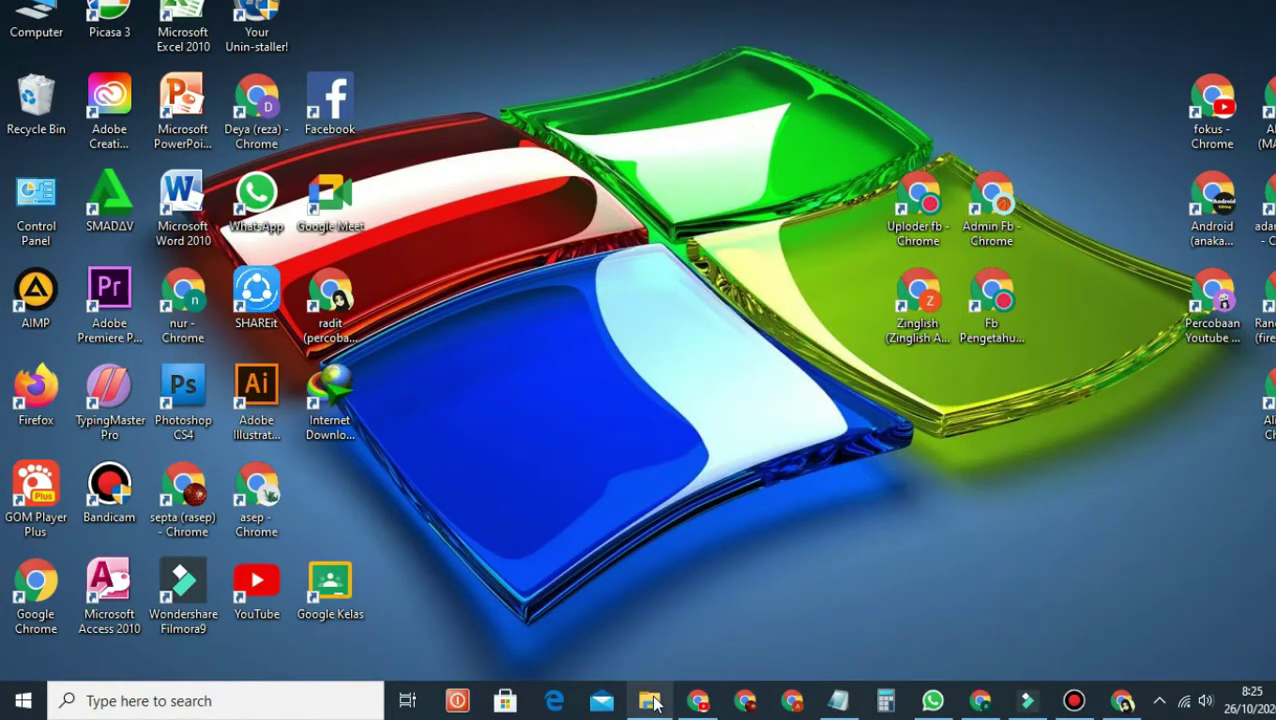
Open the tutorial folder on drive E: and create subfolders named video and fot in it.
left_click(650, 702)
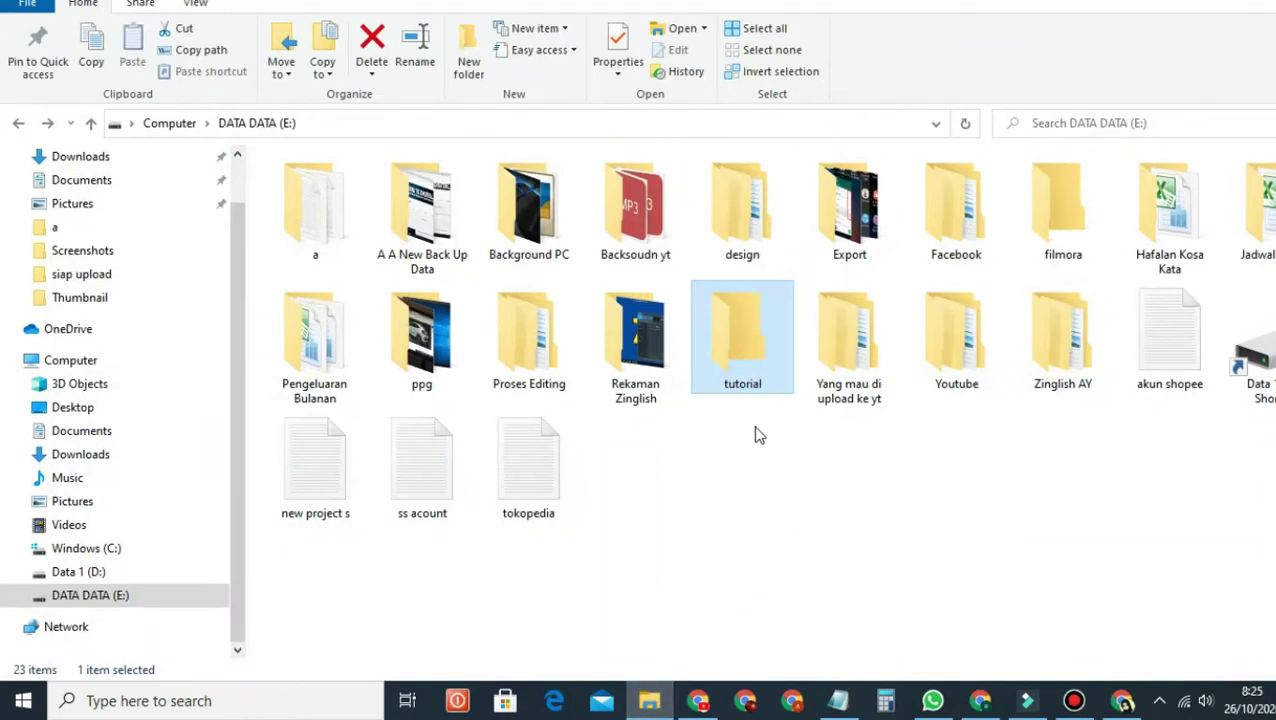
double_click(742, 351)
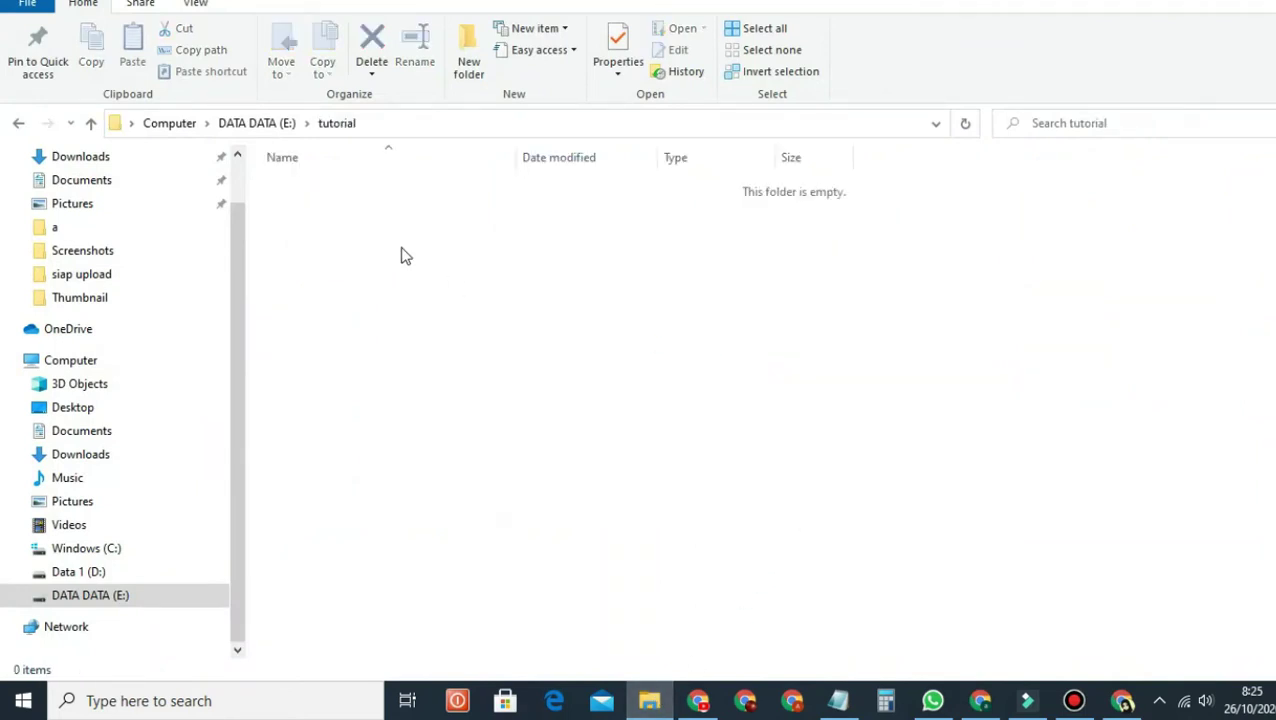
right_click(321, 184)
mouse_move(373, 441)
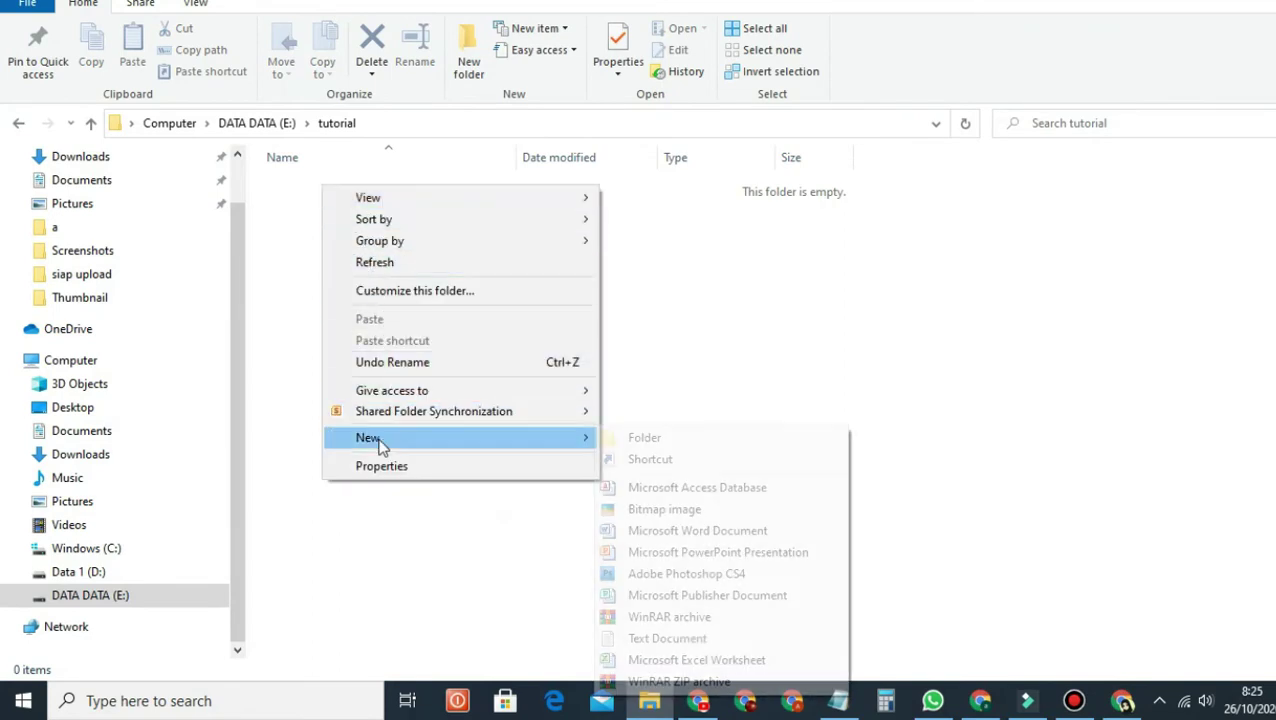
left_click(690, 440)
type("video")
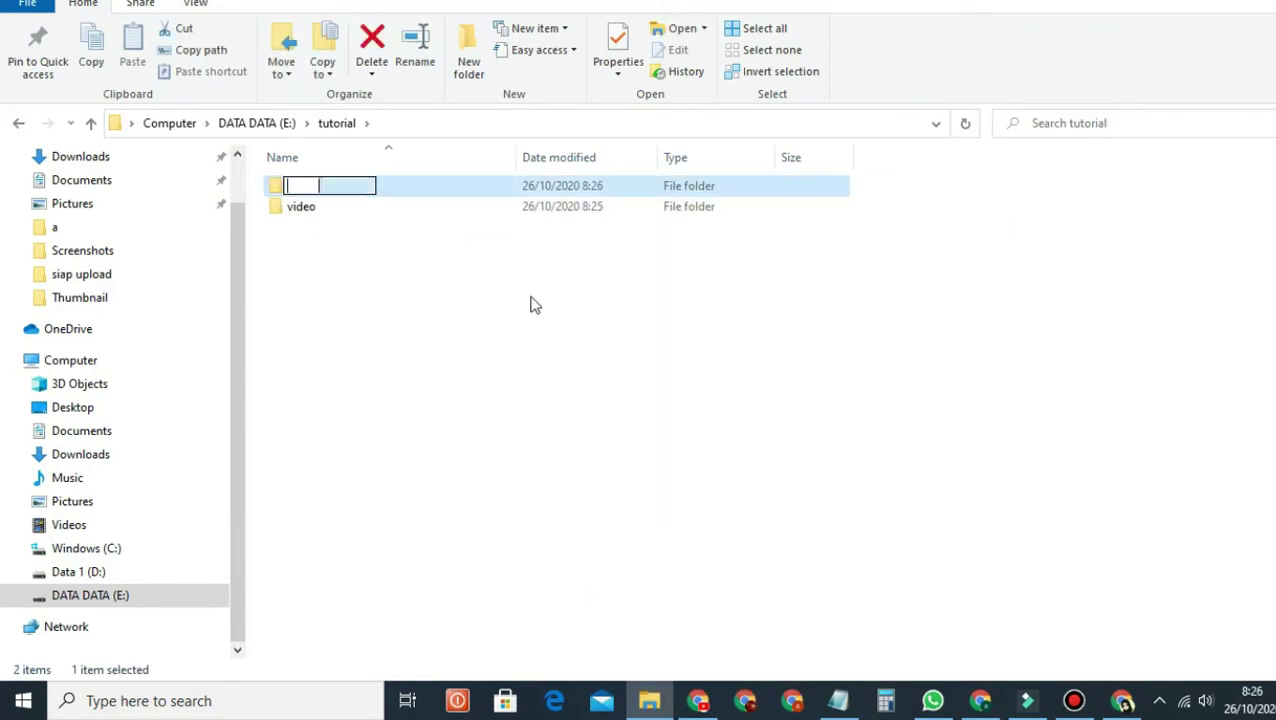
type("fot")
Create two more subfolders named aplikasi and game, and display the tutorial folder's contents as large icons.
right_click(446, 210)
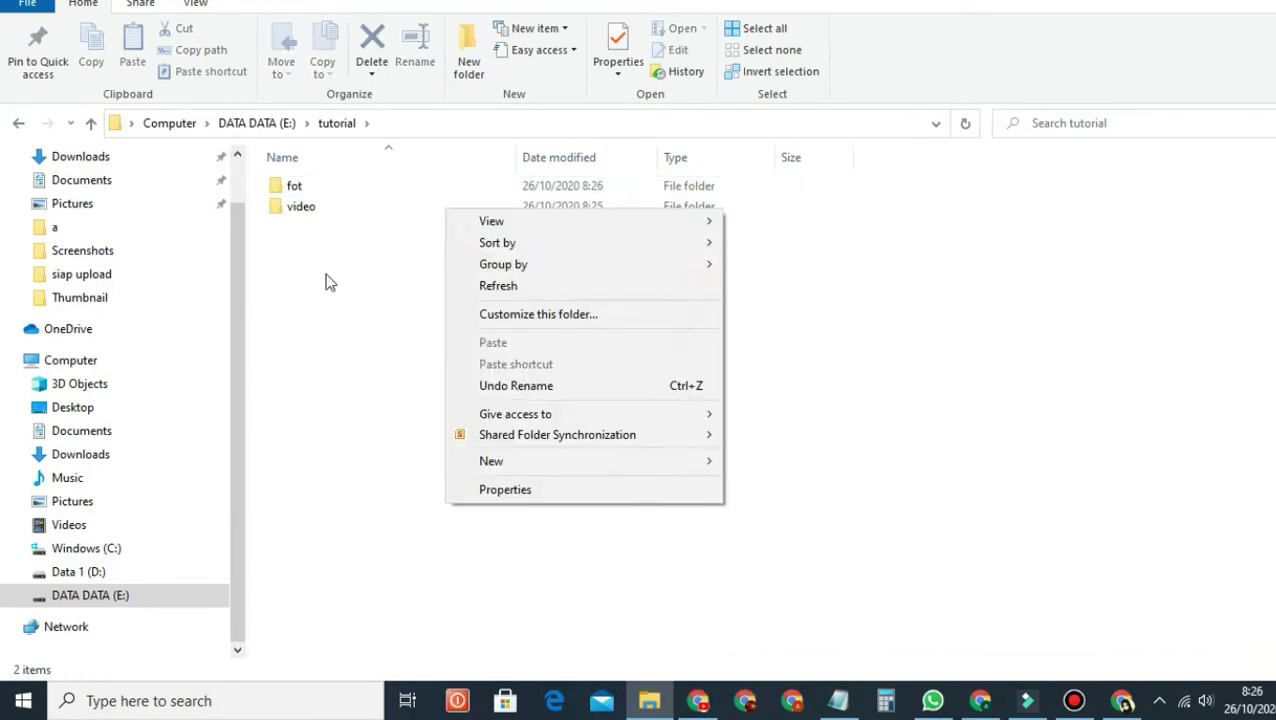
left_click(780, 461)
type("aplikasi")
right_click(462, 248)
left_click(790, 499)
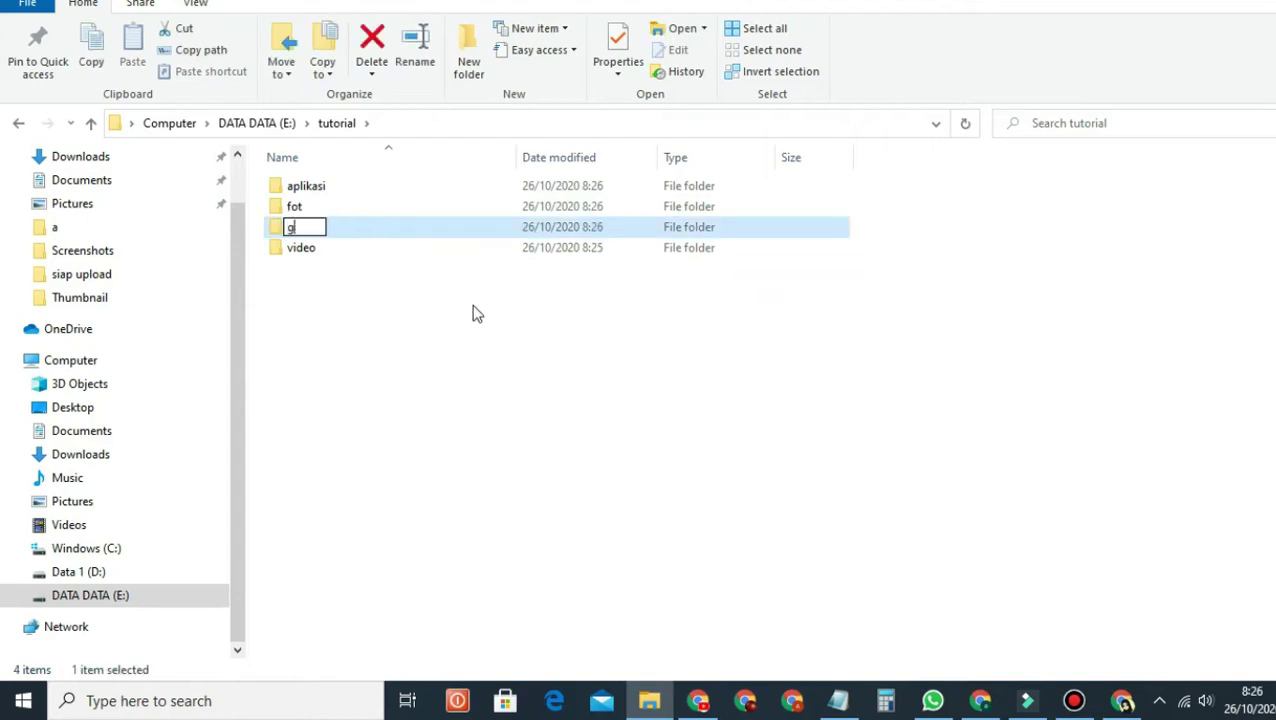
type("game")
key("Return")
left_click(198, 6)
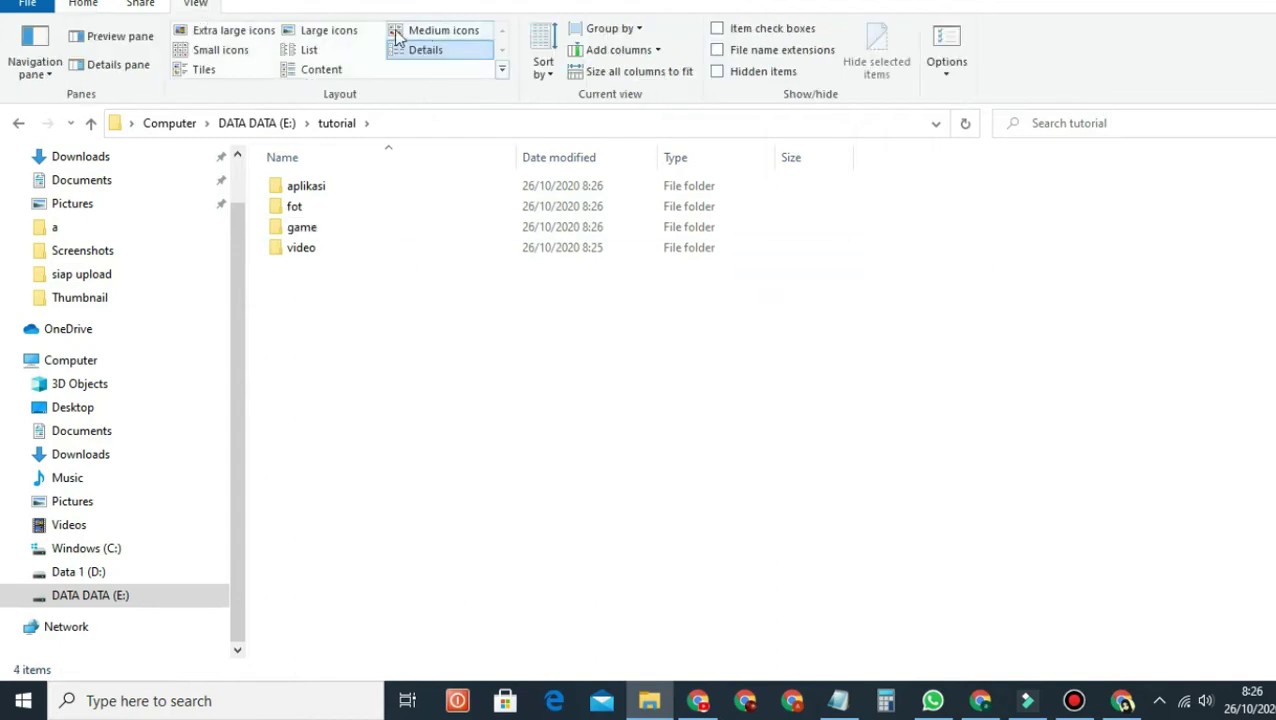
left_click(333, 33)
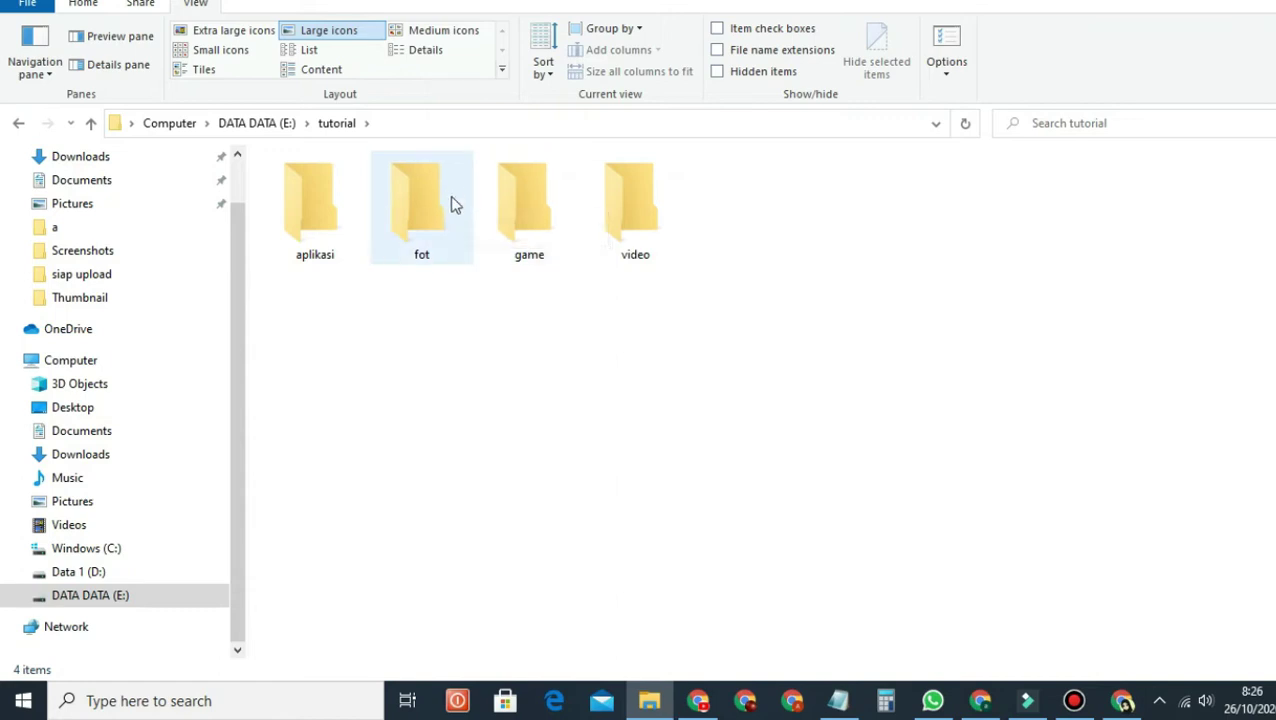
Open the icon selection for the fot folder from its customization properties.
right_click(443, 172)
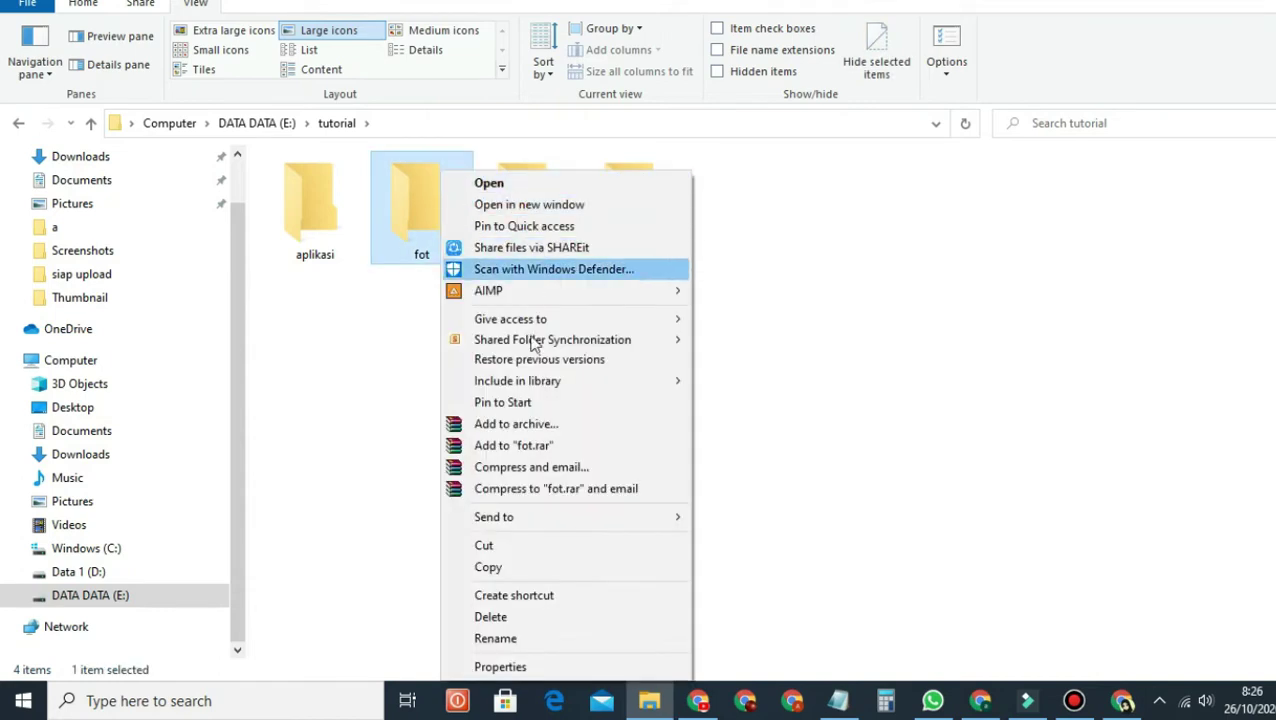
left_click(540, 668)
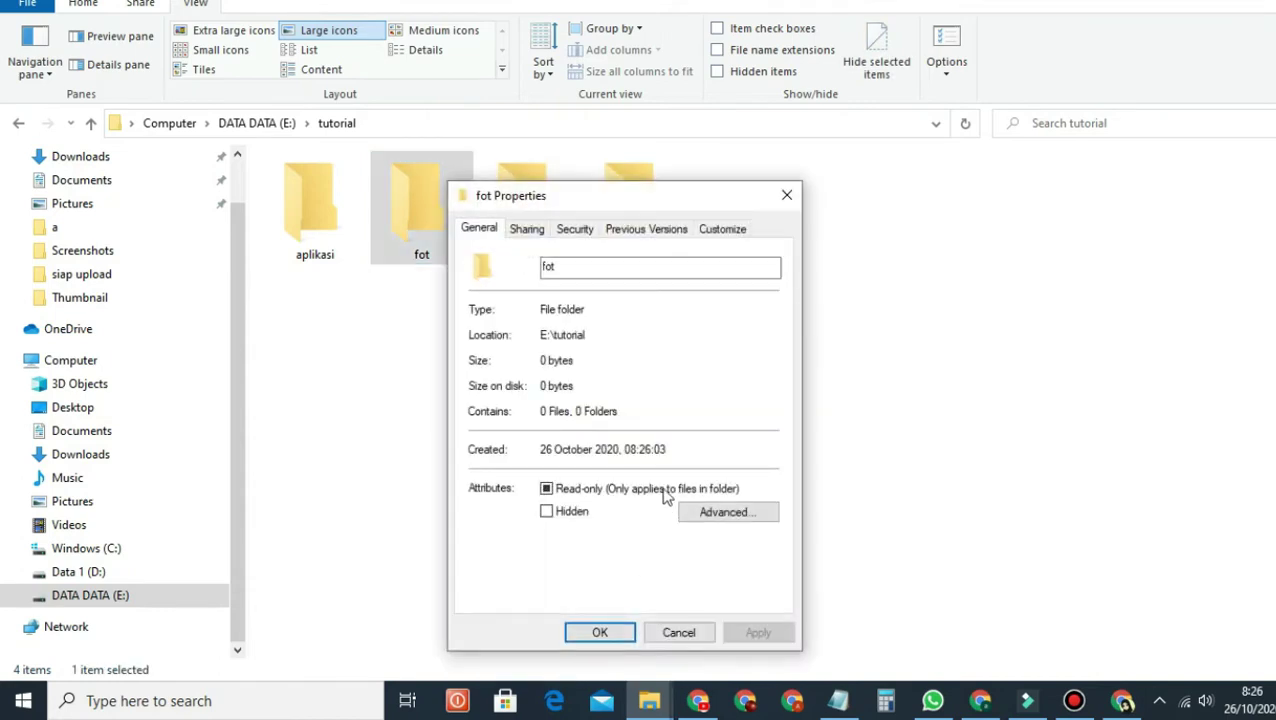
left_click(720, 230)
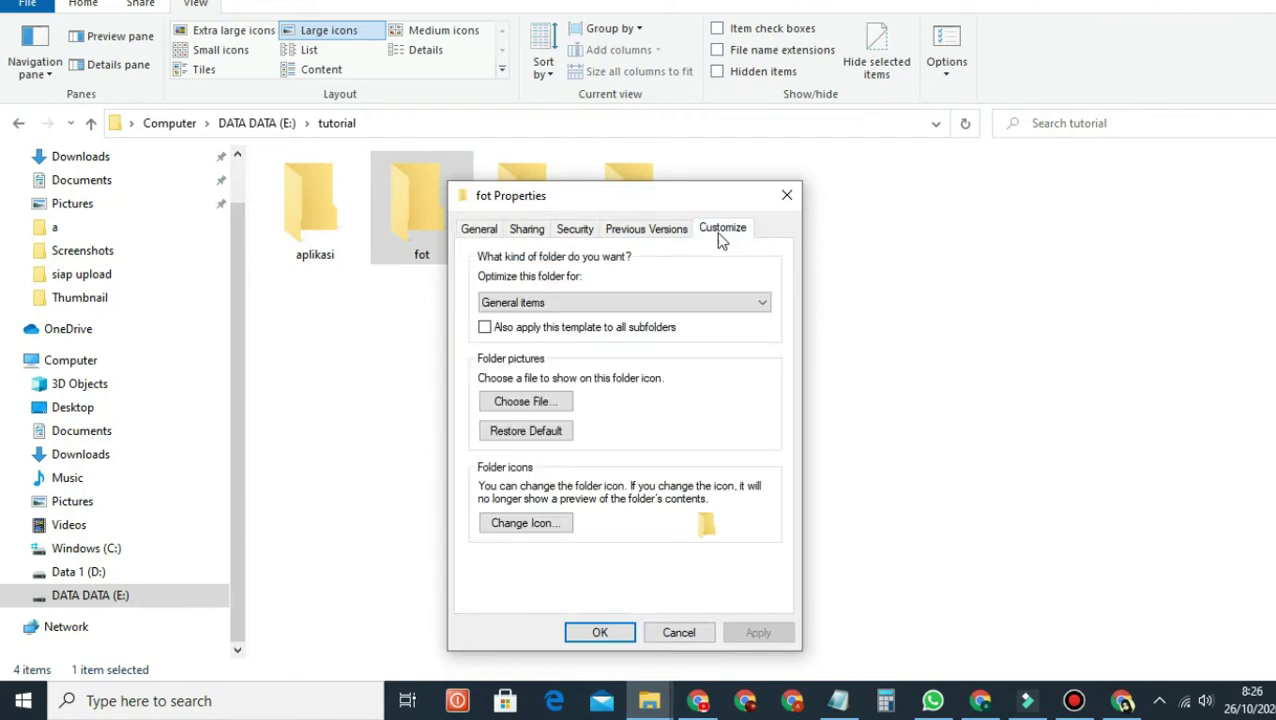
left_click(525, 524)
Look through the built-in SHELL32.dll icons offered for the fot folder.
scroll(630, 440, "down", 10)
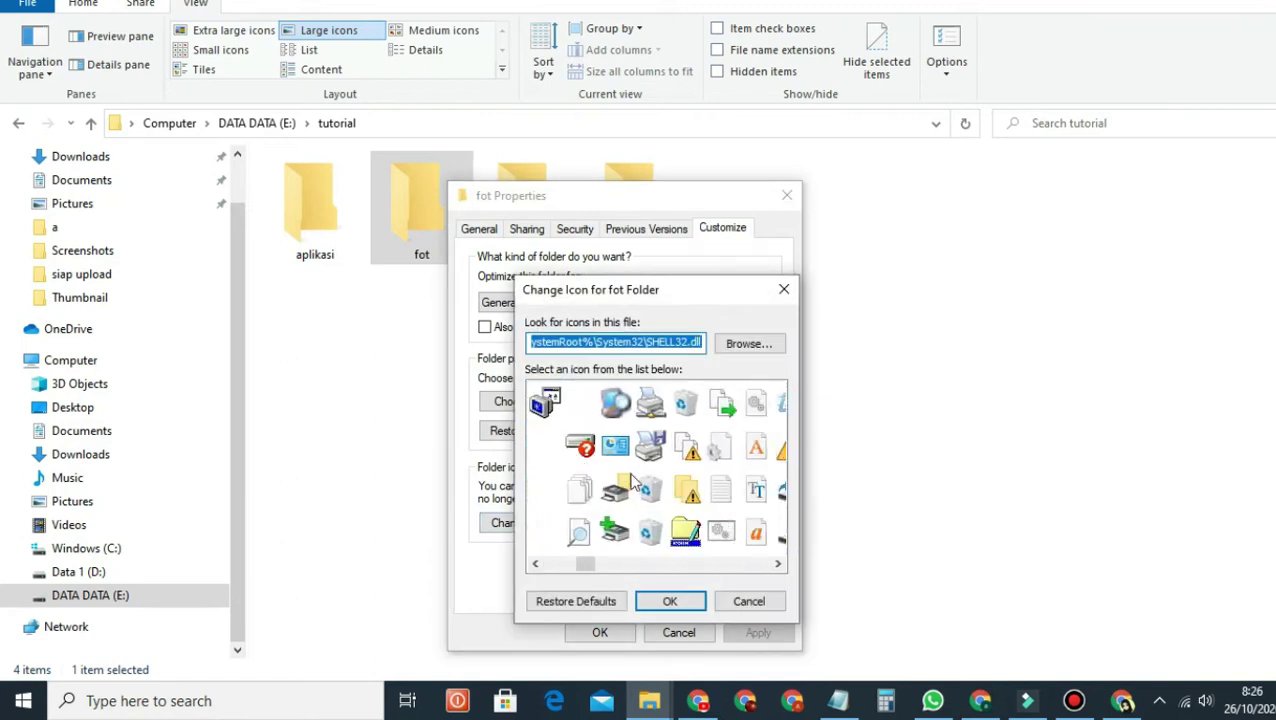
scroll(672, 525, "down", 3)
scroll(672, 525, "up", 6)
scroll(673, 520, "down", 5)
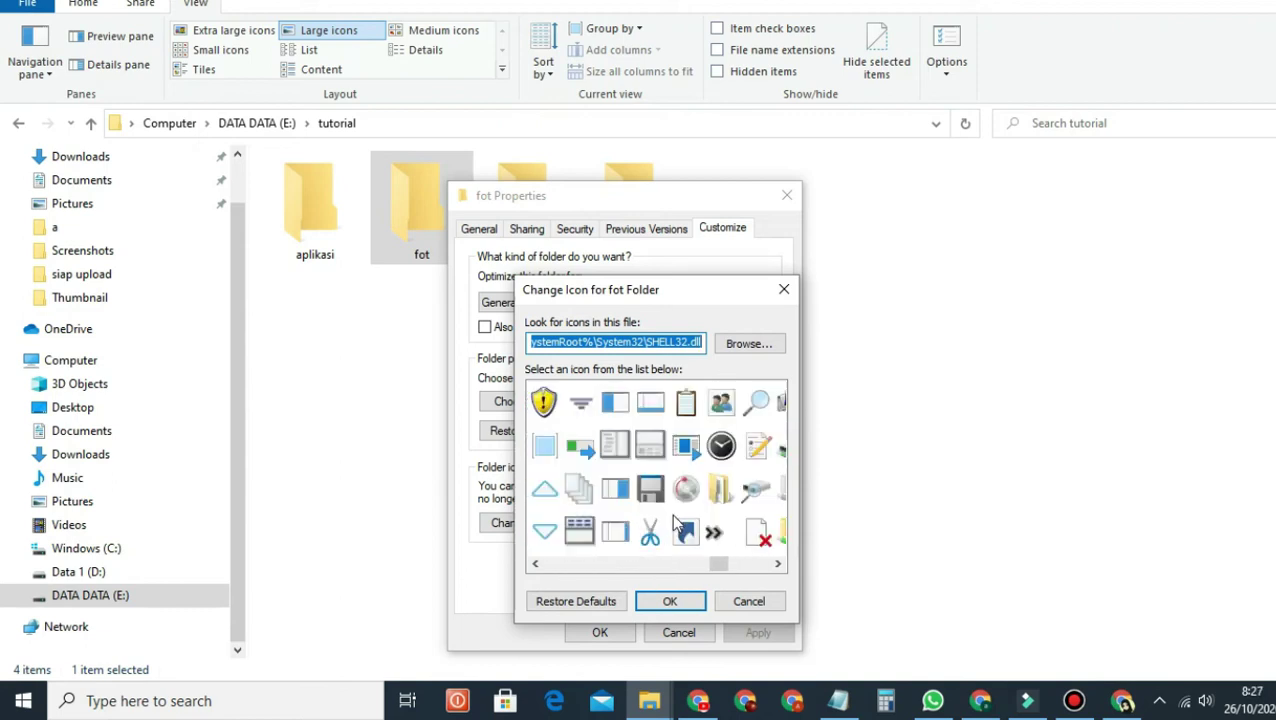
scroll(671, 506, "down", 6)
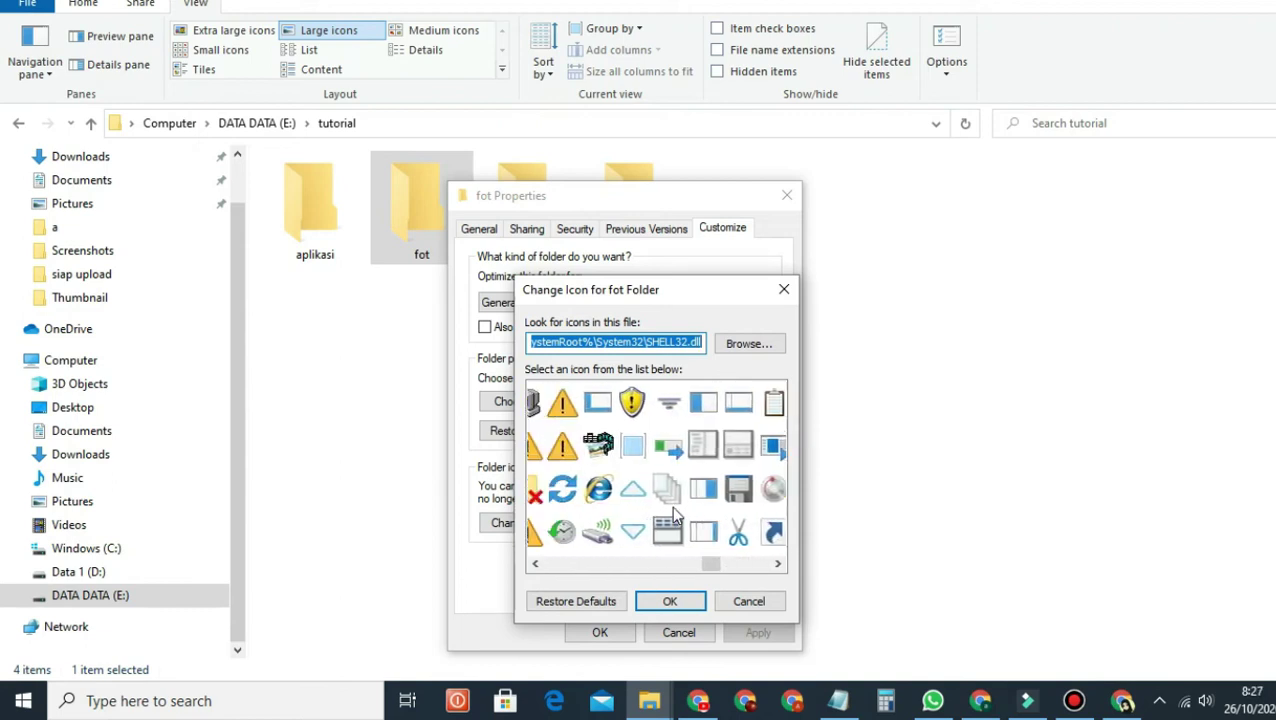
scroll(715, 522, "up", 18)
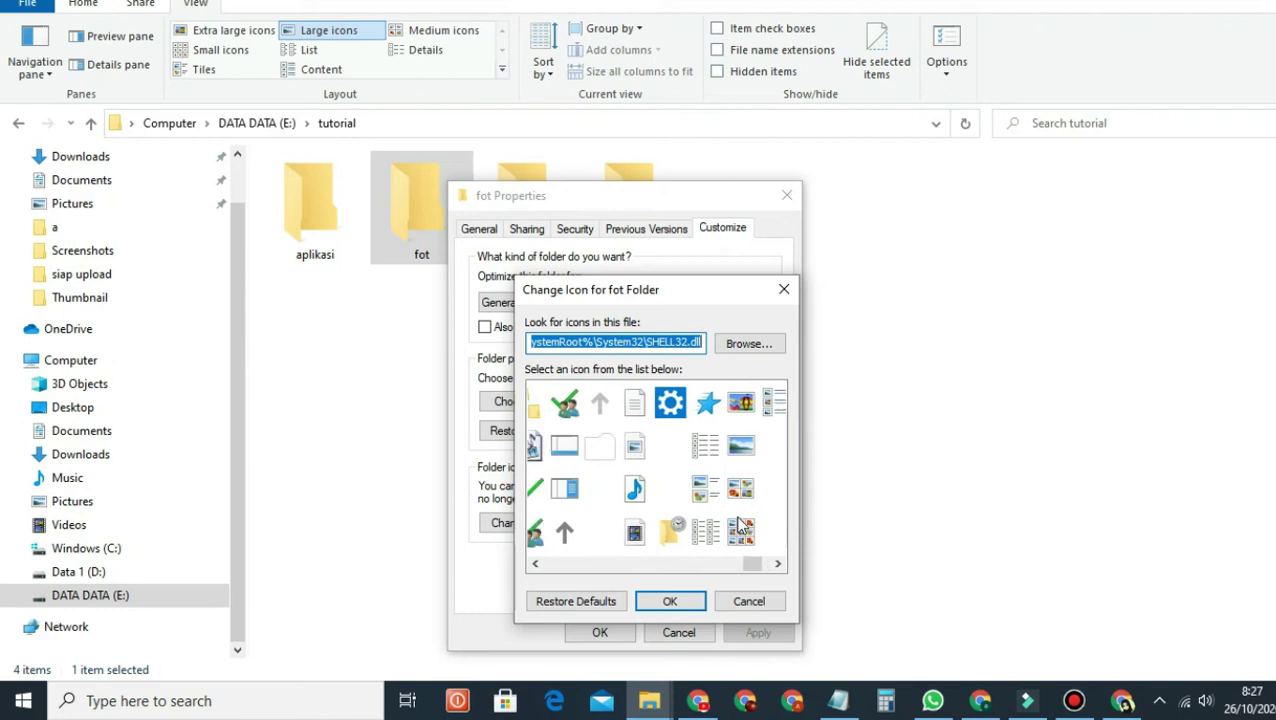
scroll(741, 512, "up", 3)
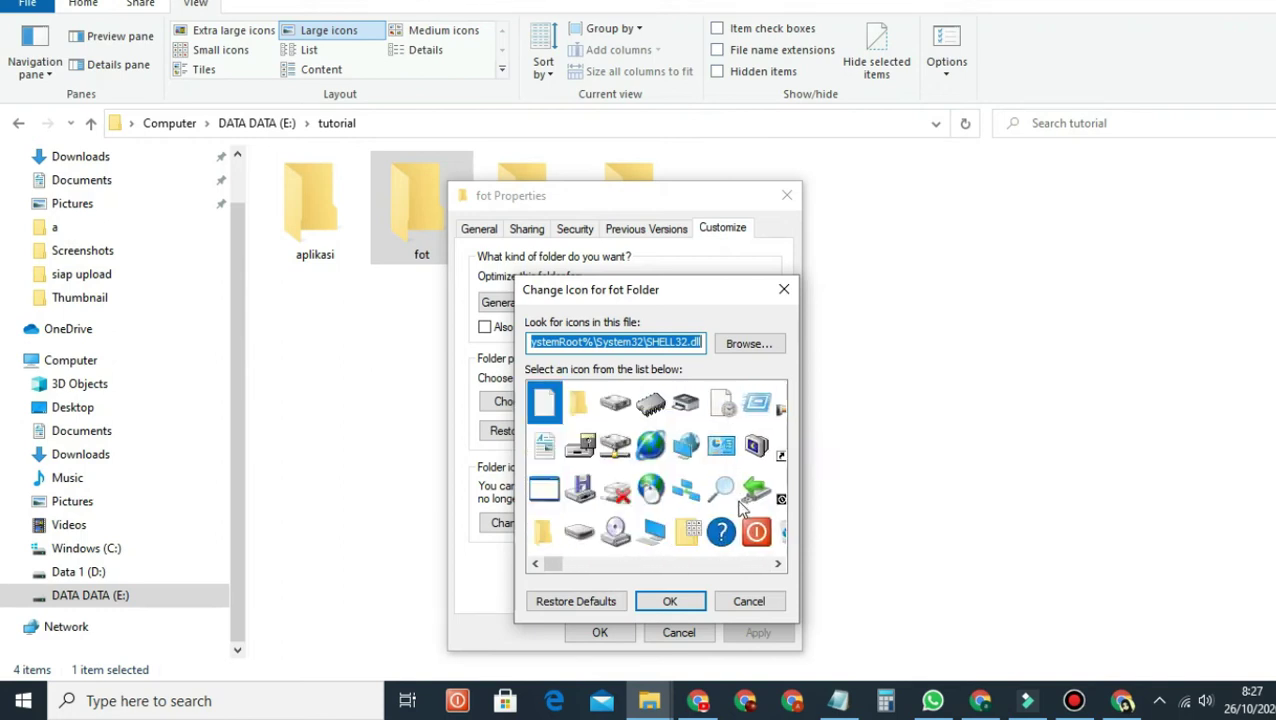
Set the fot folder's icon to the HP LaserJet 1100 Series printer icon file from Downloads, and refresh the folder view.
left_click(749, 344)
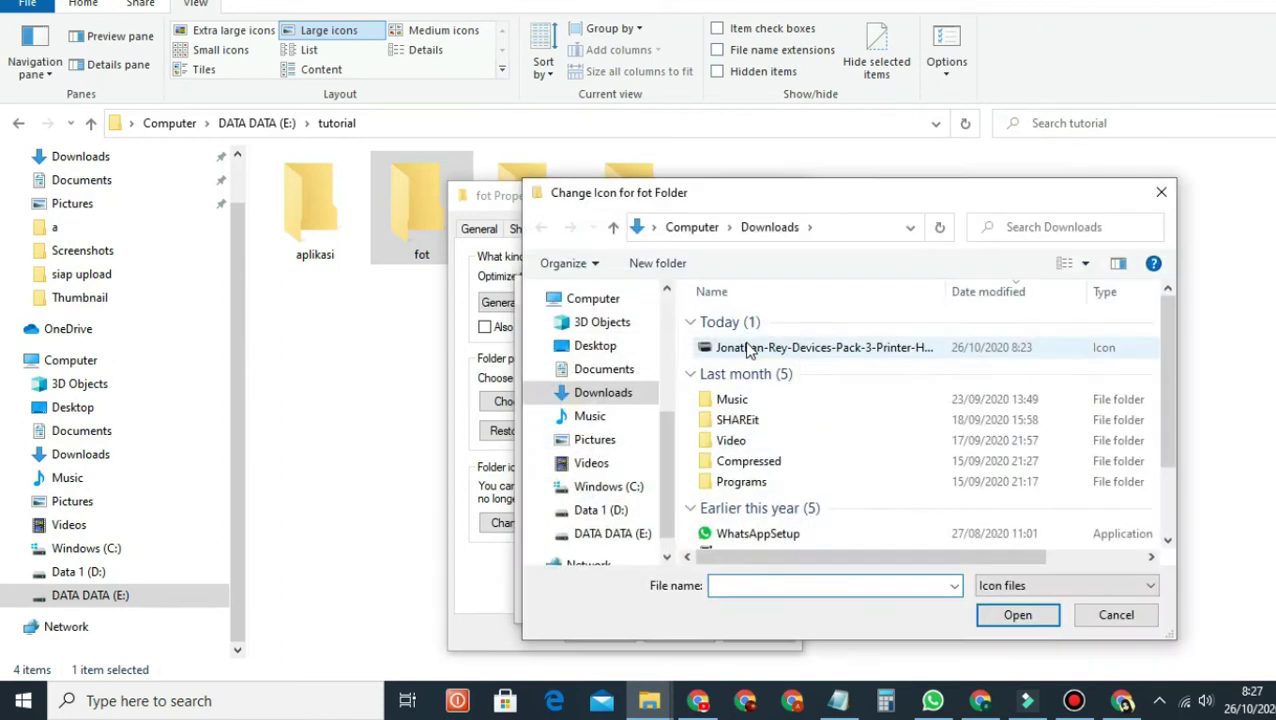
left_click(769, 349)
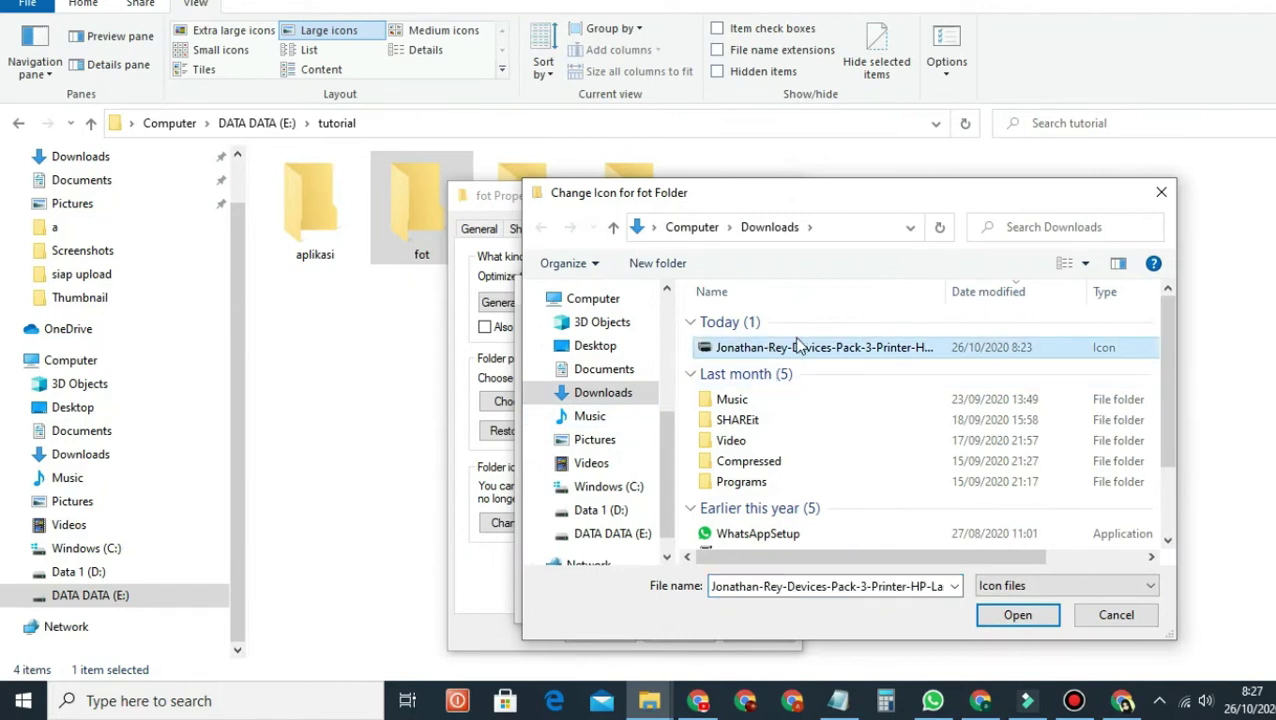
left_click(1018, 616)
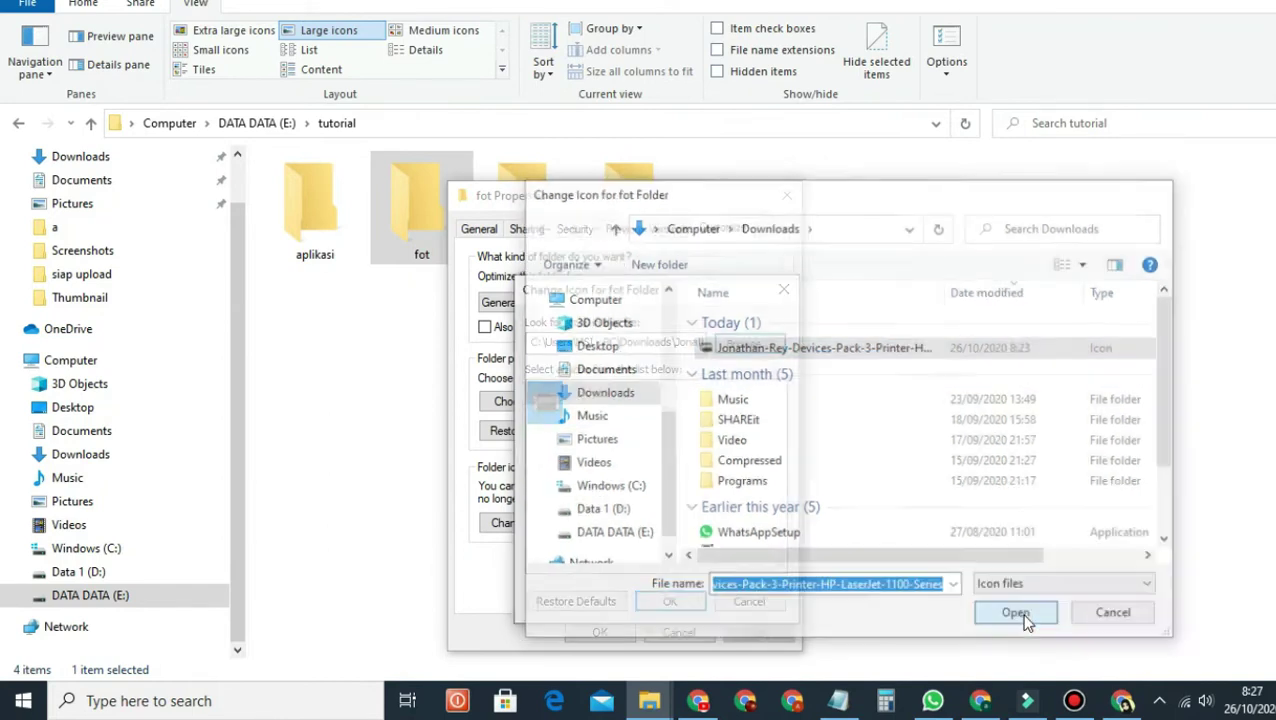
left_click(660, 603)
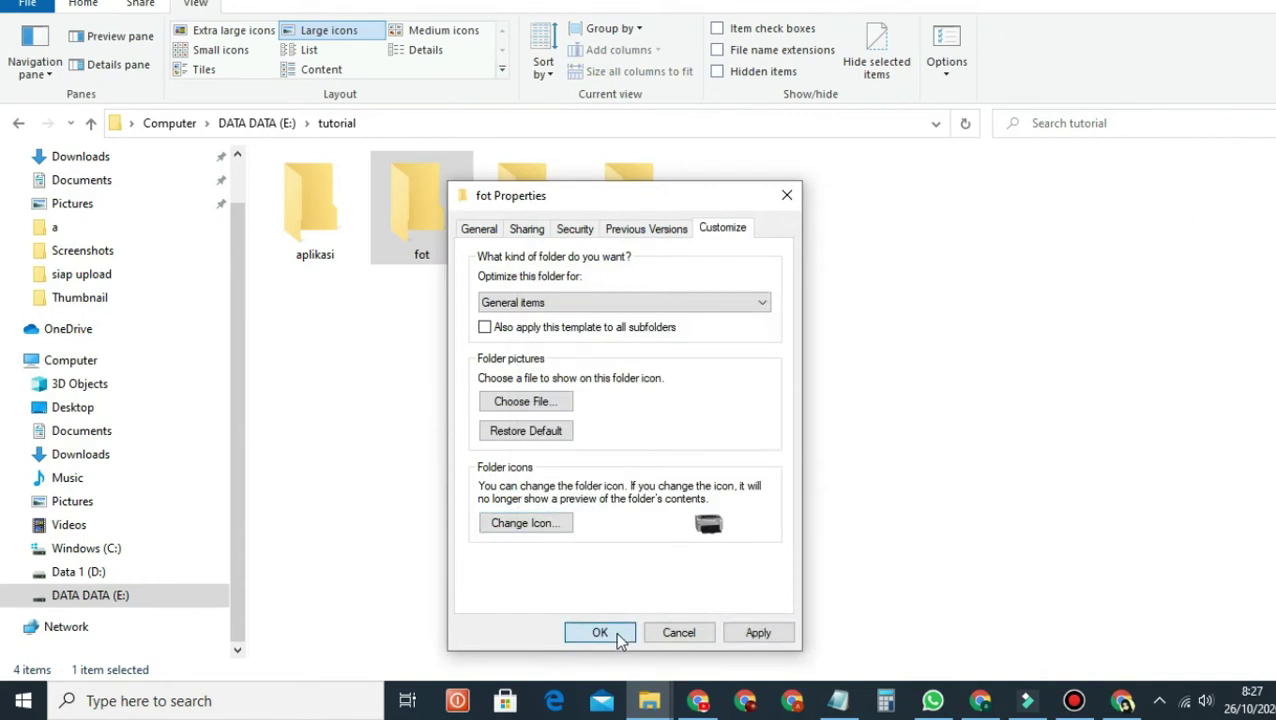
left_click(615, 632)
right_click(631, 320)
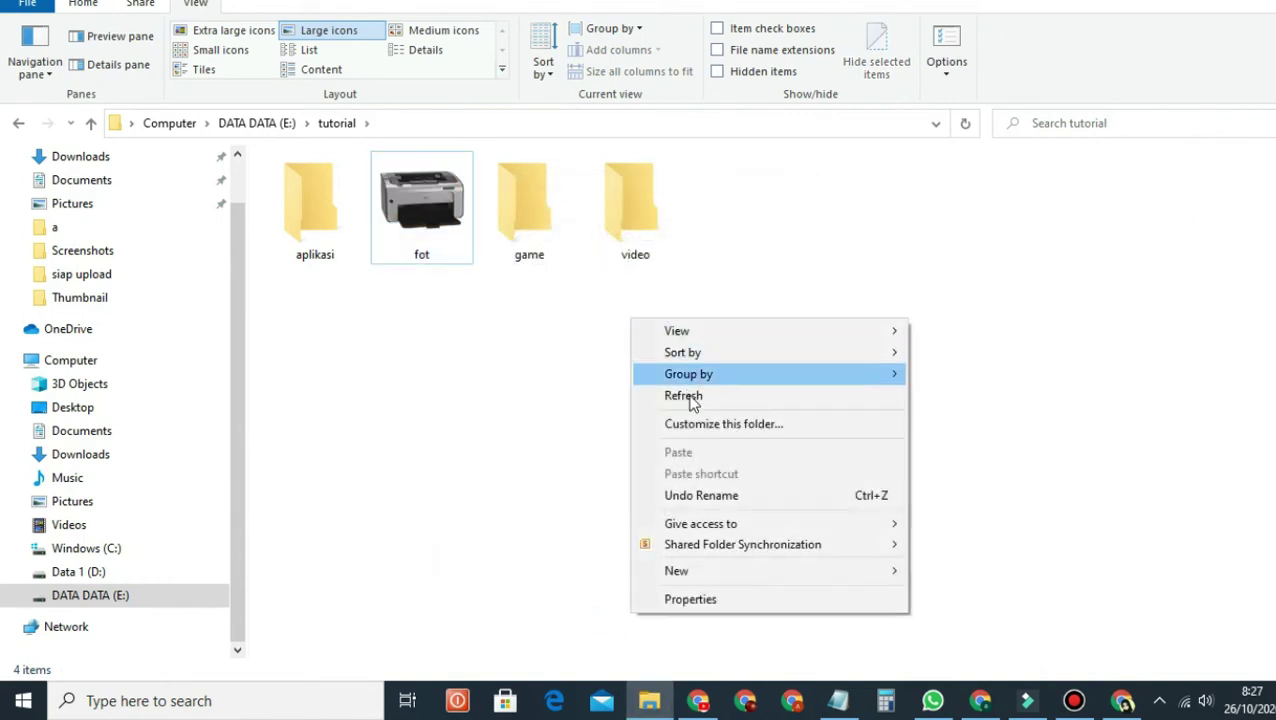
left_click(693, 404)
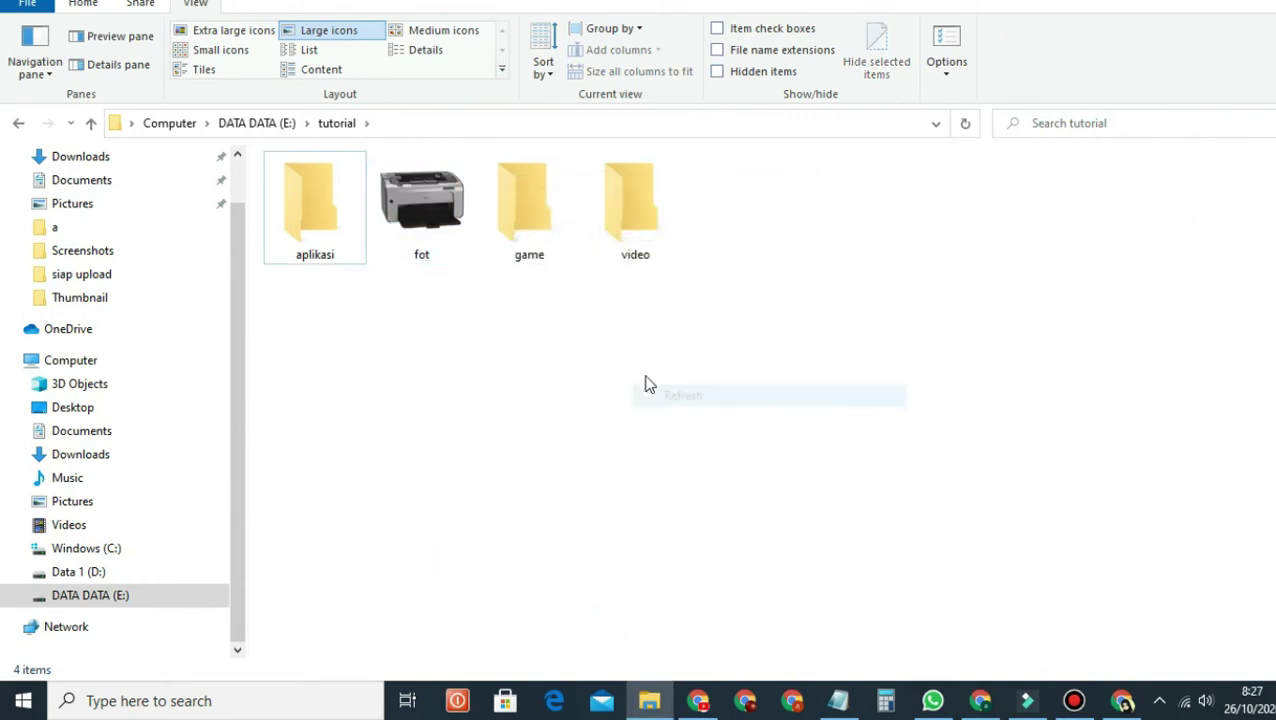
right_click(504, 206)
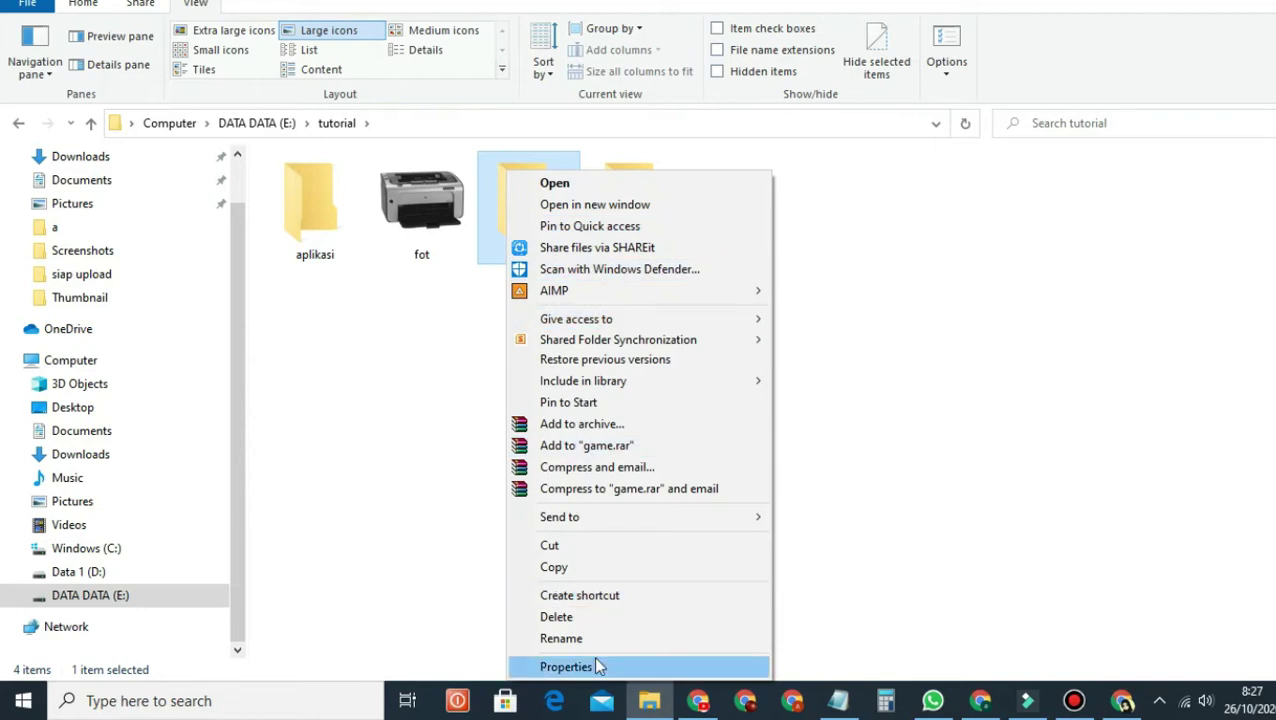
left_click(596, 666)
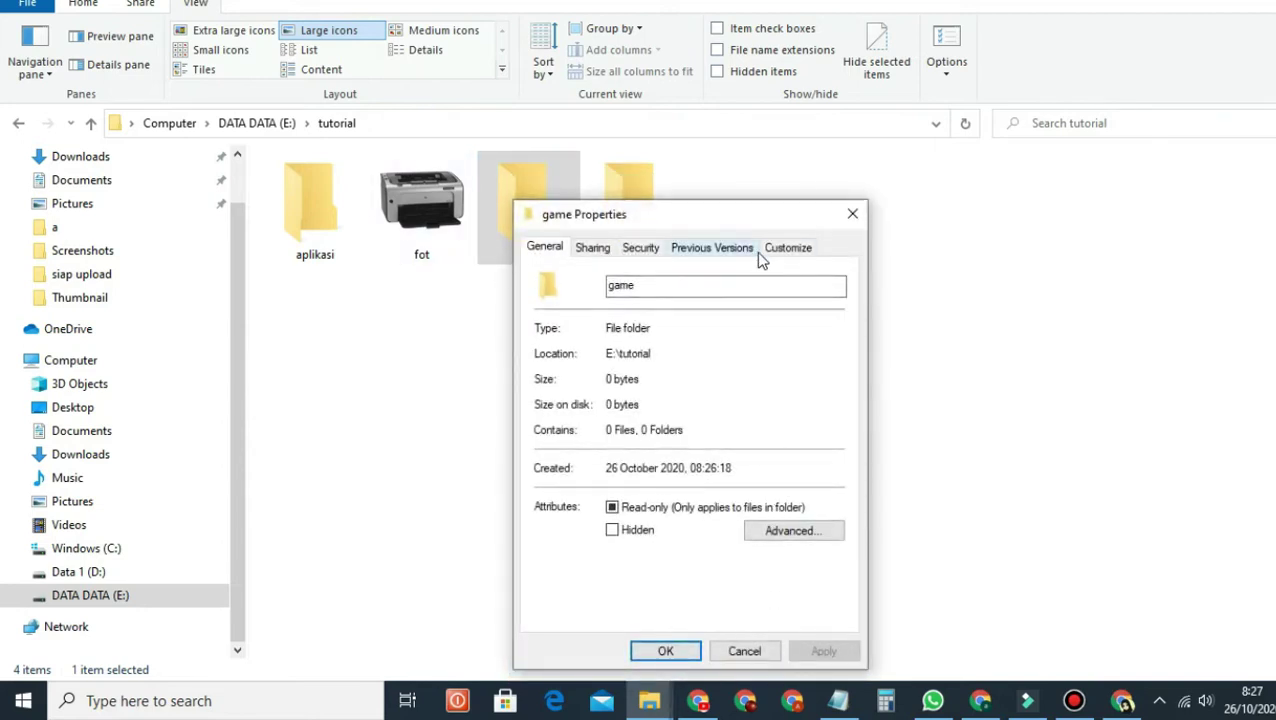
left_click(792, 250)
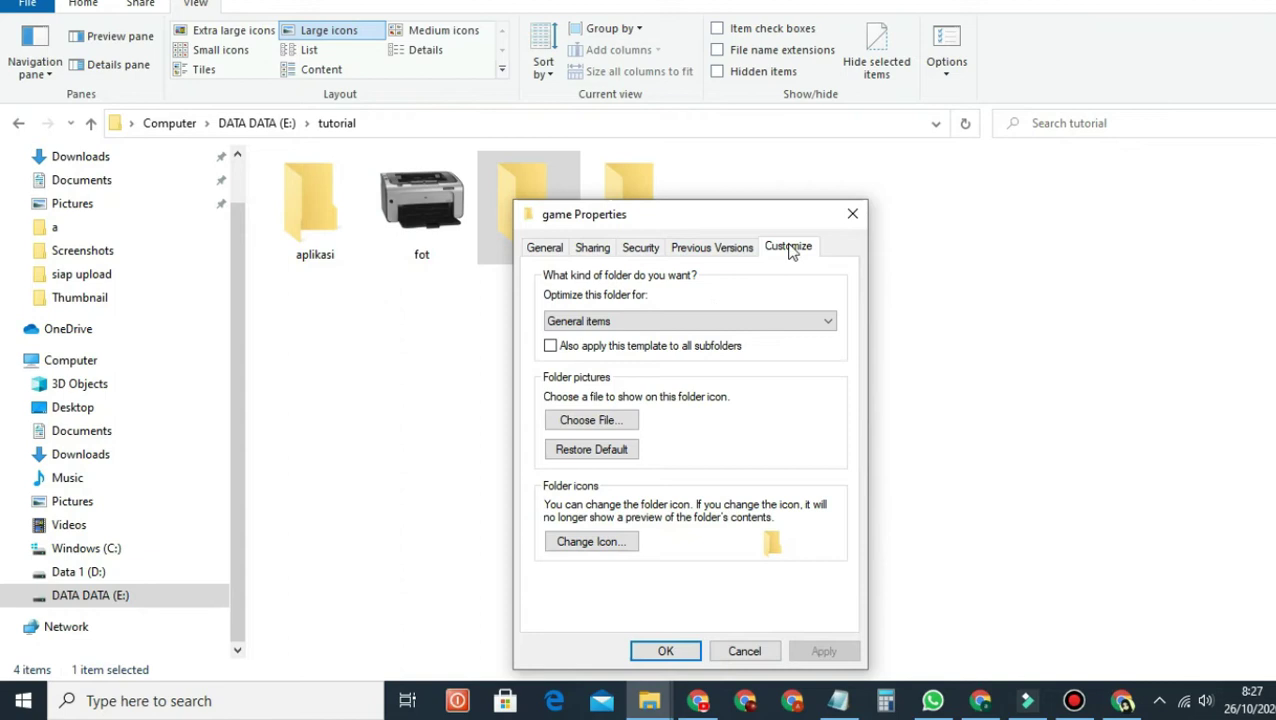
left_click(587, 541)
left_click(815, 362)
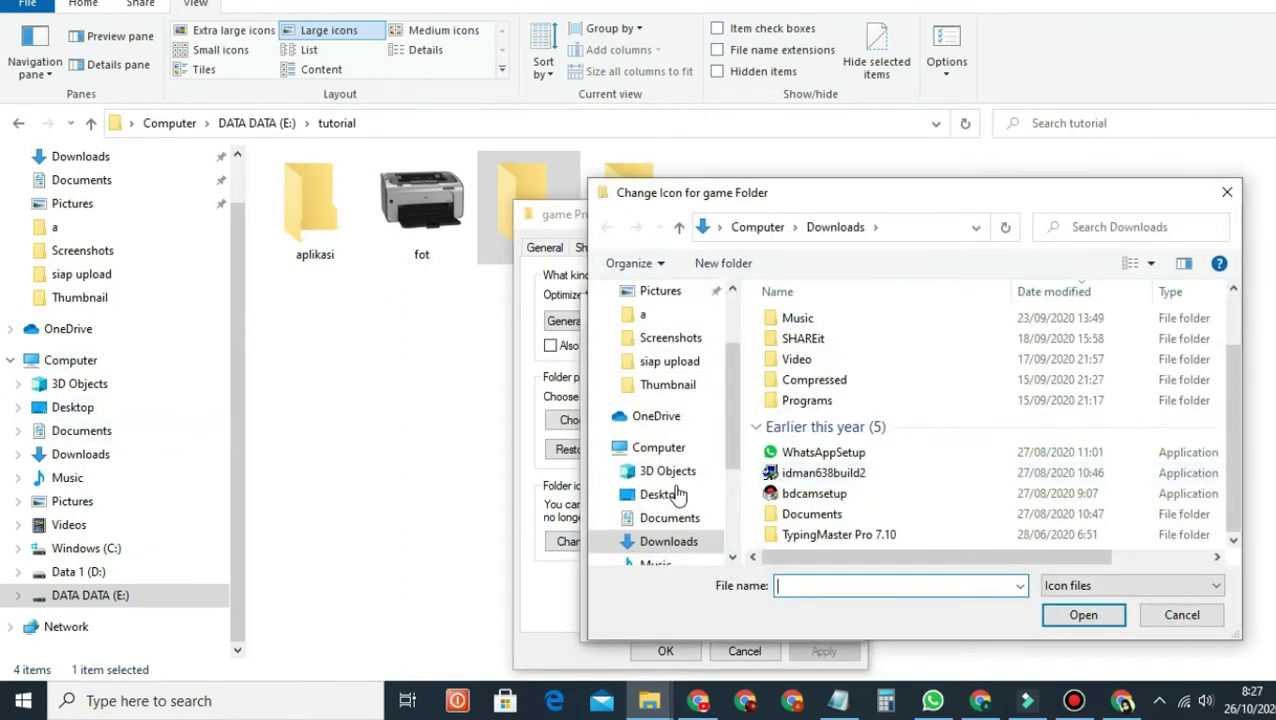
scroll(677, 493, "down", 3)
left_click(712, 500)
double_click(846, 387)
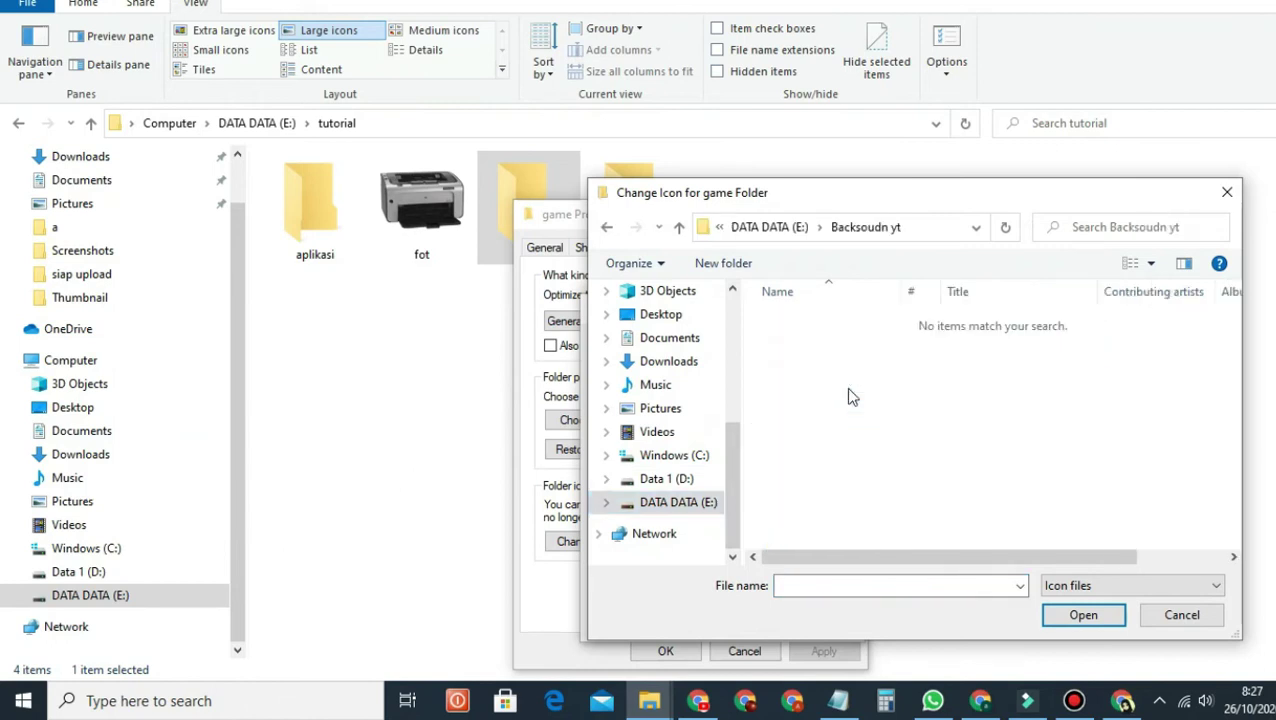
left_click(606, 227)
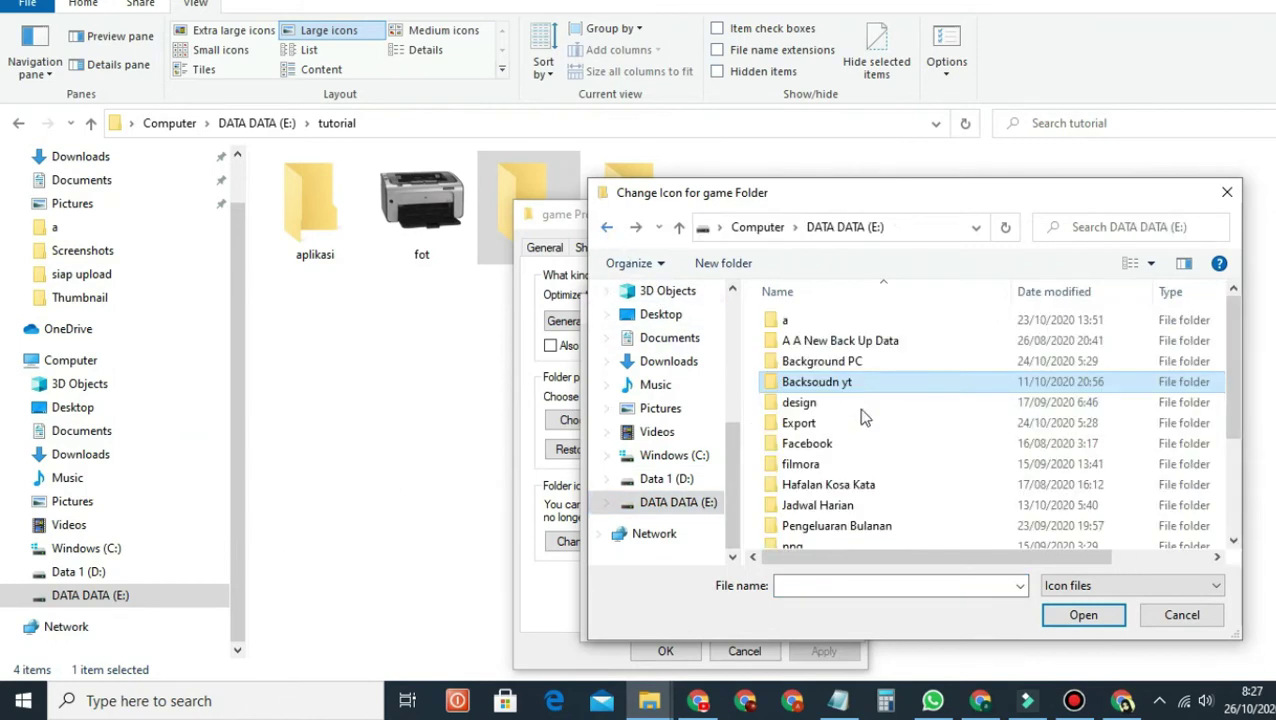
double_click(872, 385)
left_click(606, 227)
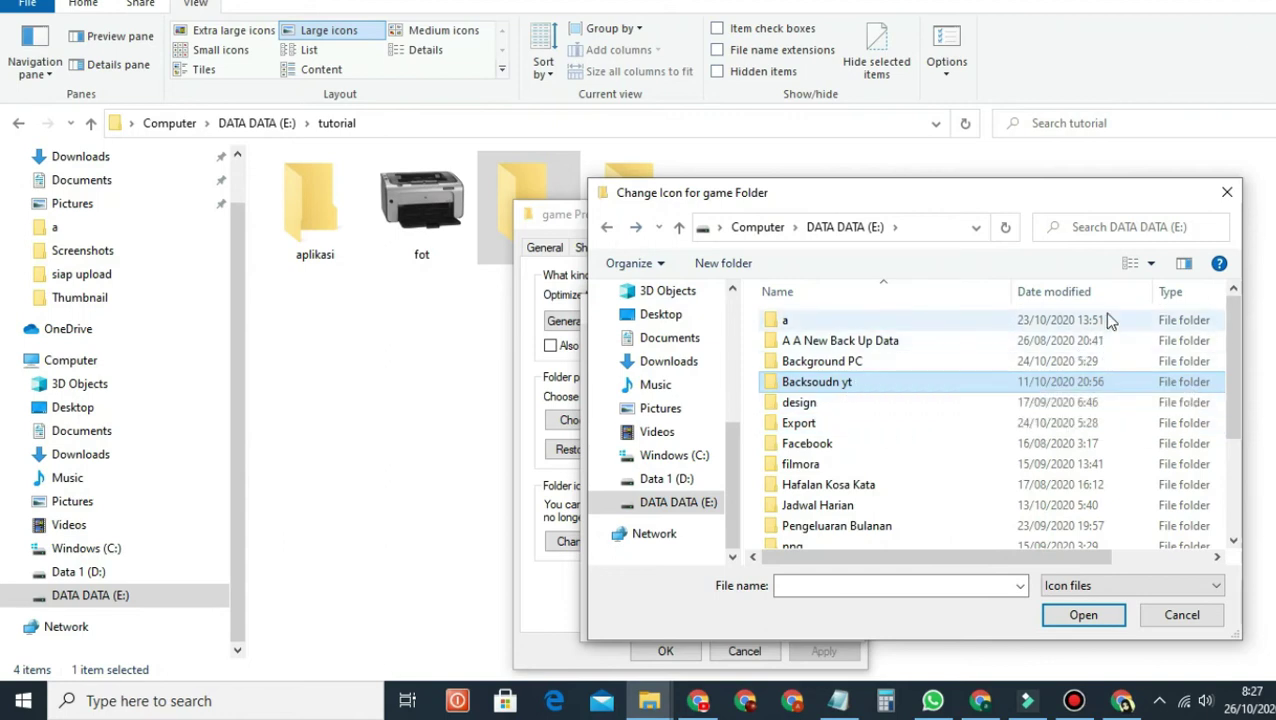
left_click(1227, 199)
left_click(849, 311)
left_click(855, 216)
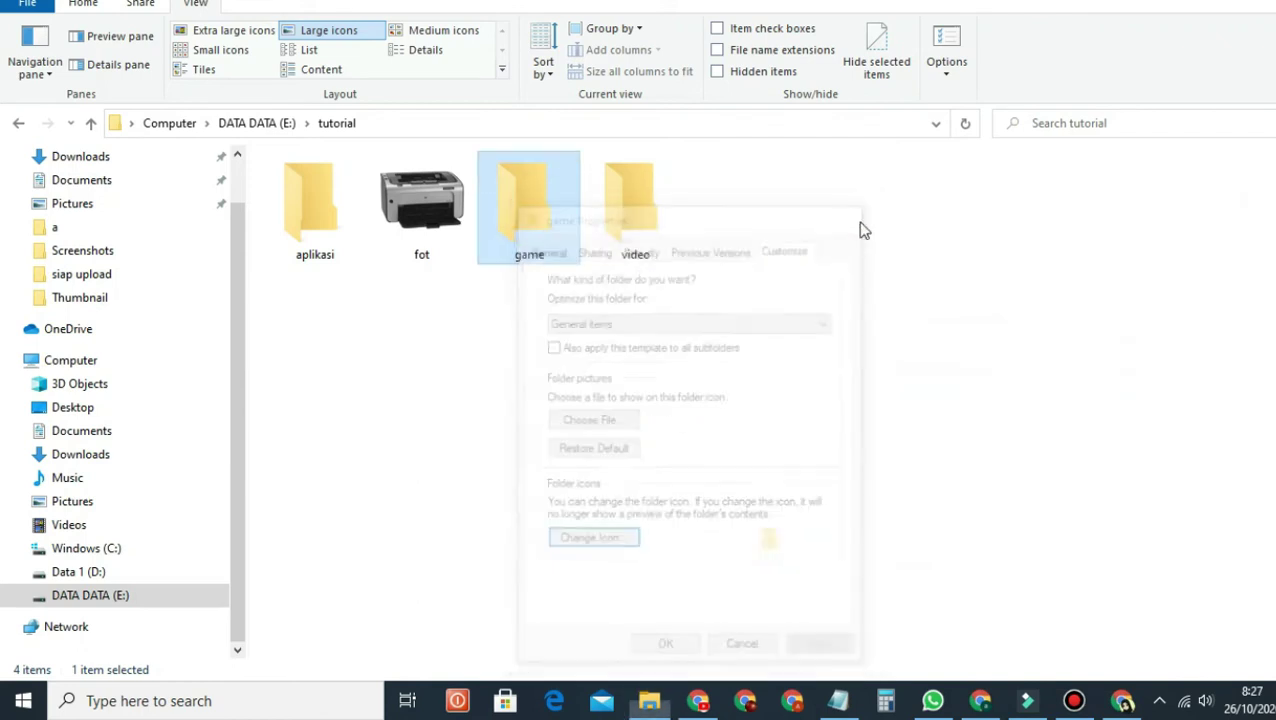
Refresh the view of the tutorial folder's contents.
right_click(760, 232)
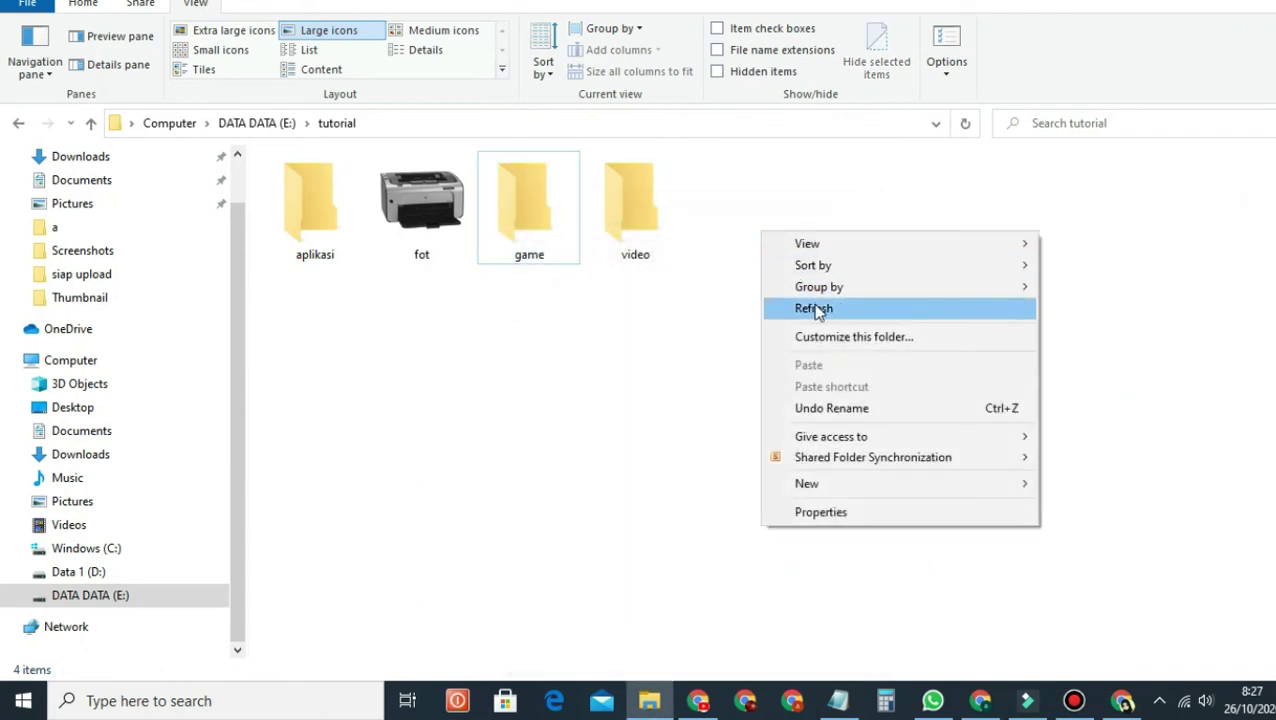
left_click(810, 306)
right_click(770, 201)
left_click(824, 281)
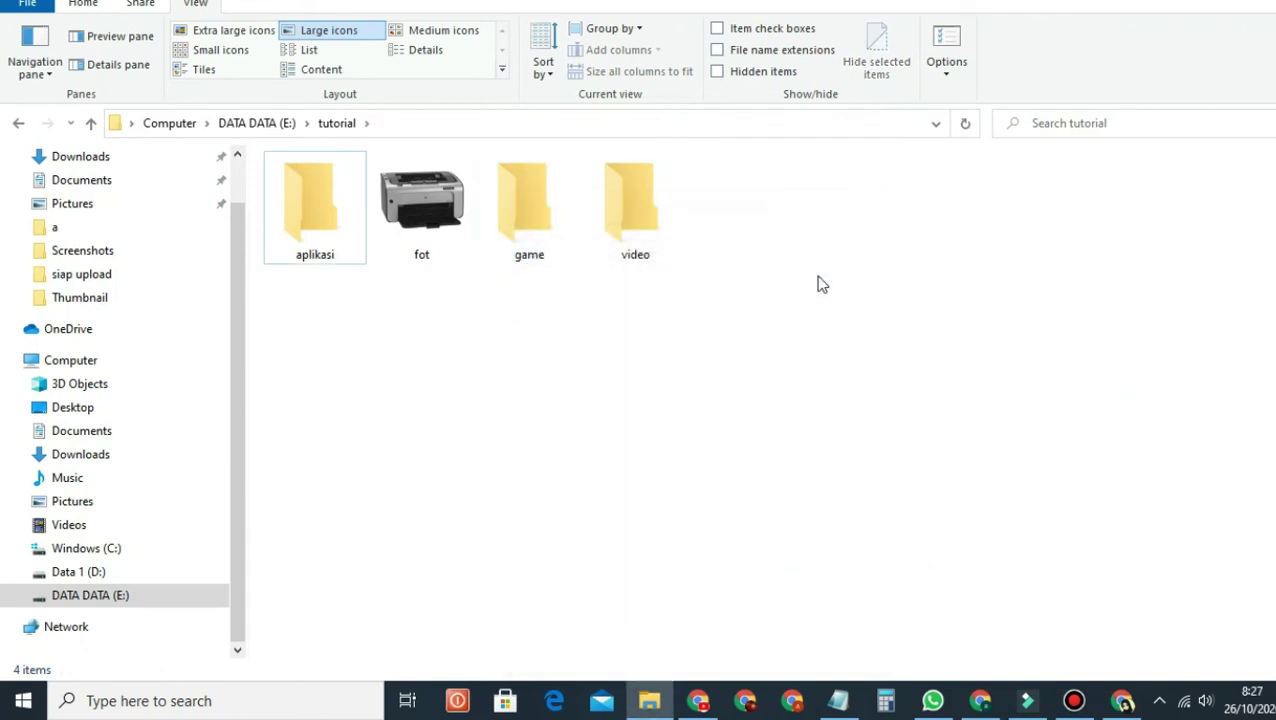
right_click(762, 258)
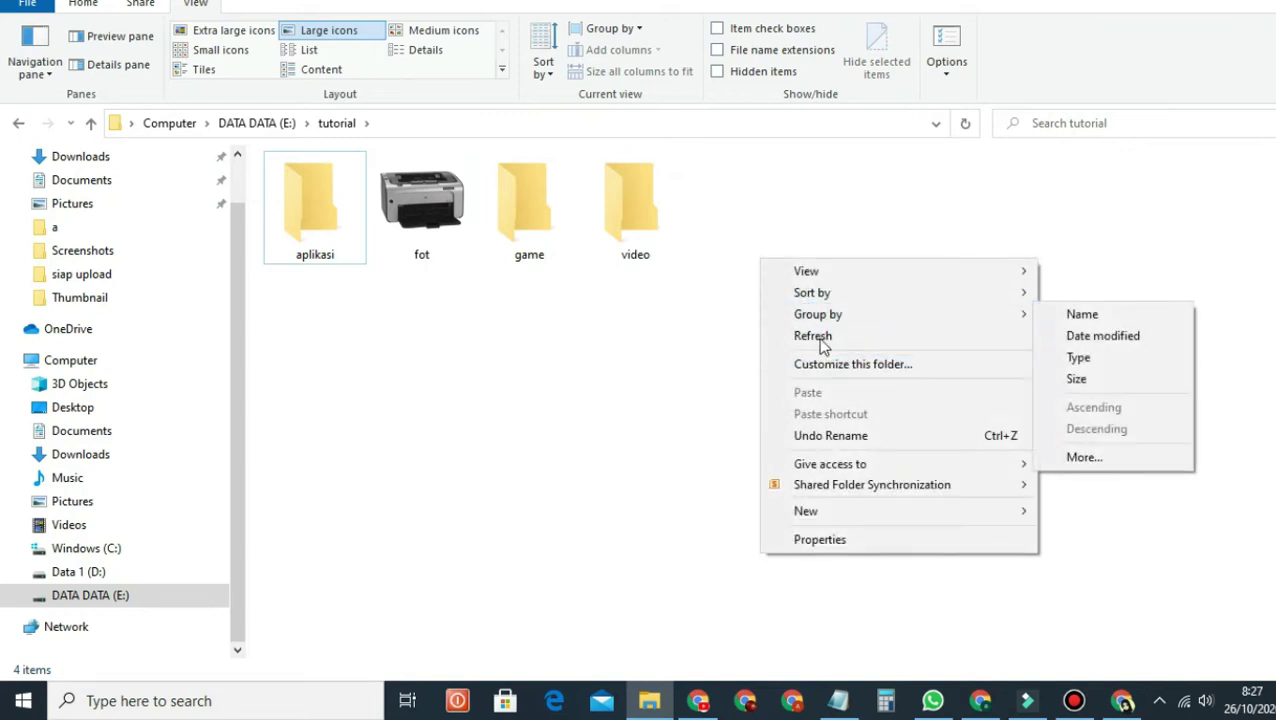
left_click(818, 336)
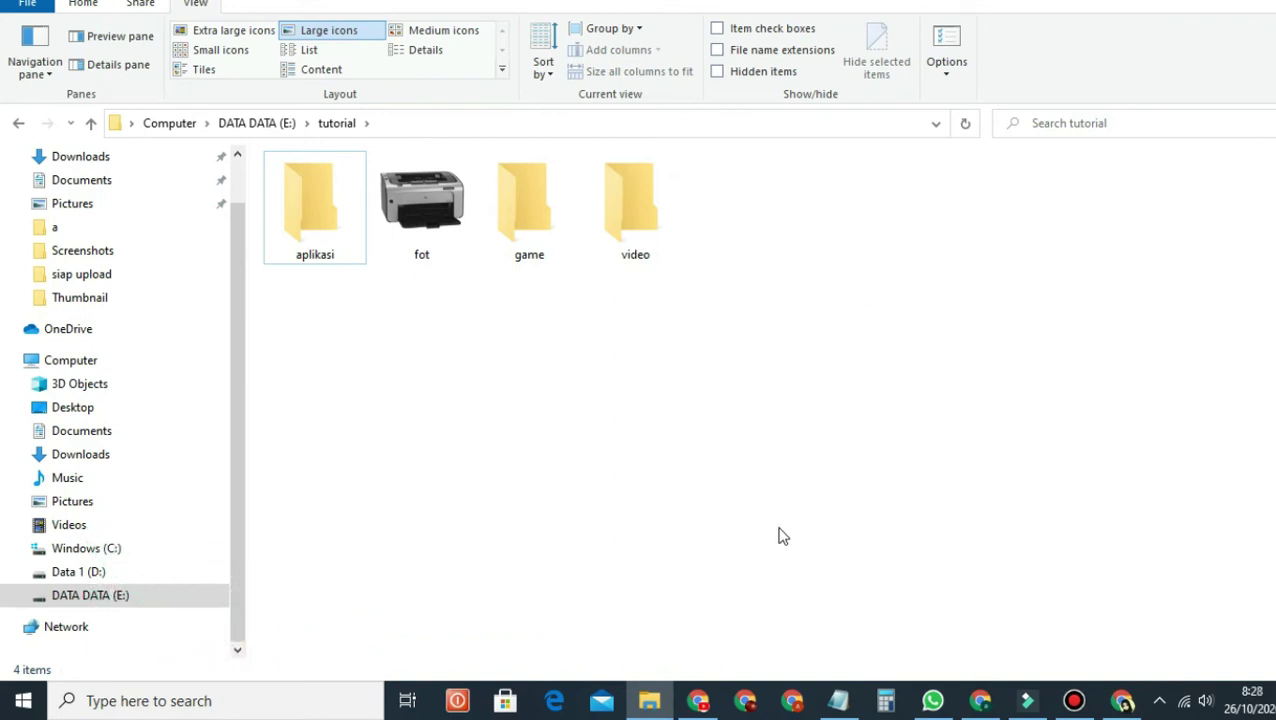
Switch to Chrome, search Google for iconarchive, and open the Icon Archive website.
left_click(698, 701)
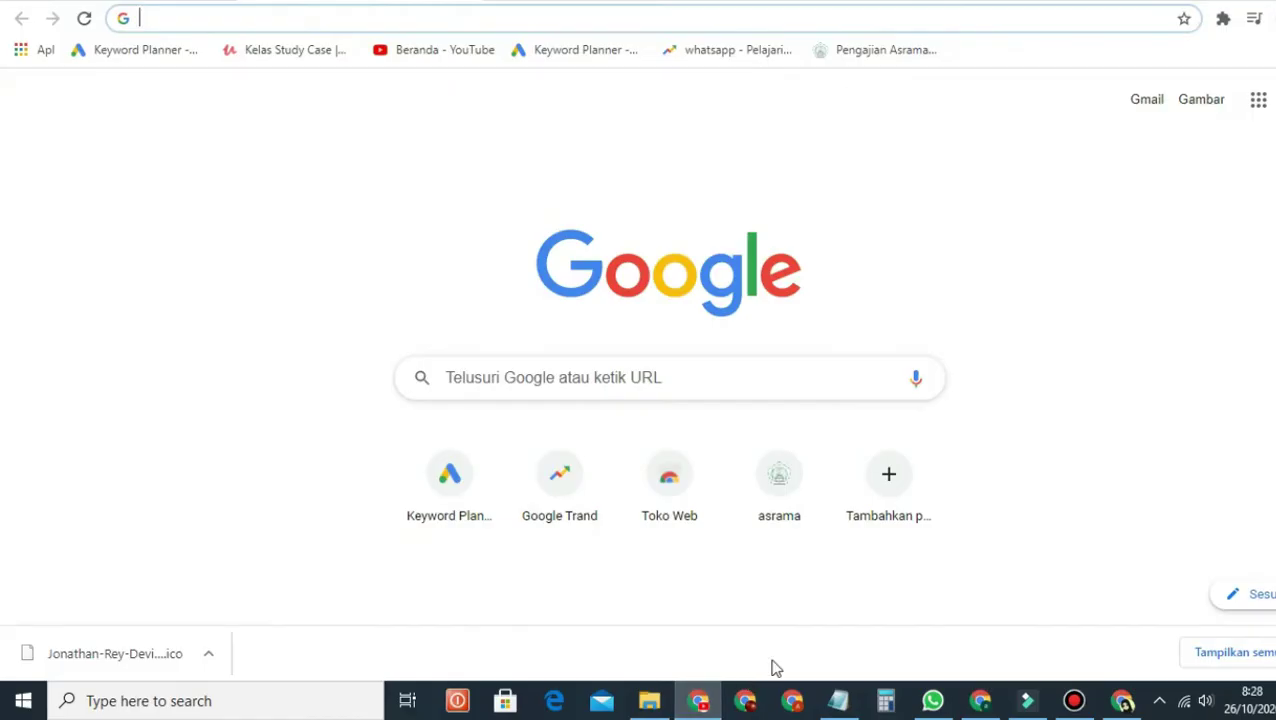
left_click(530, 378)
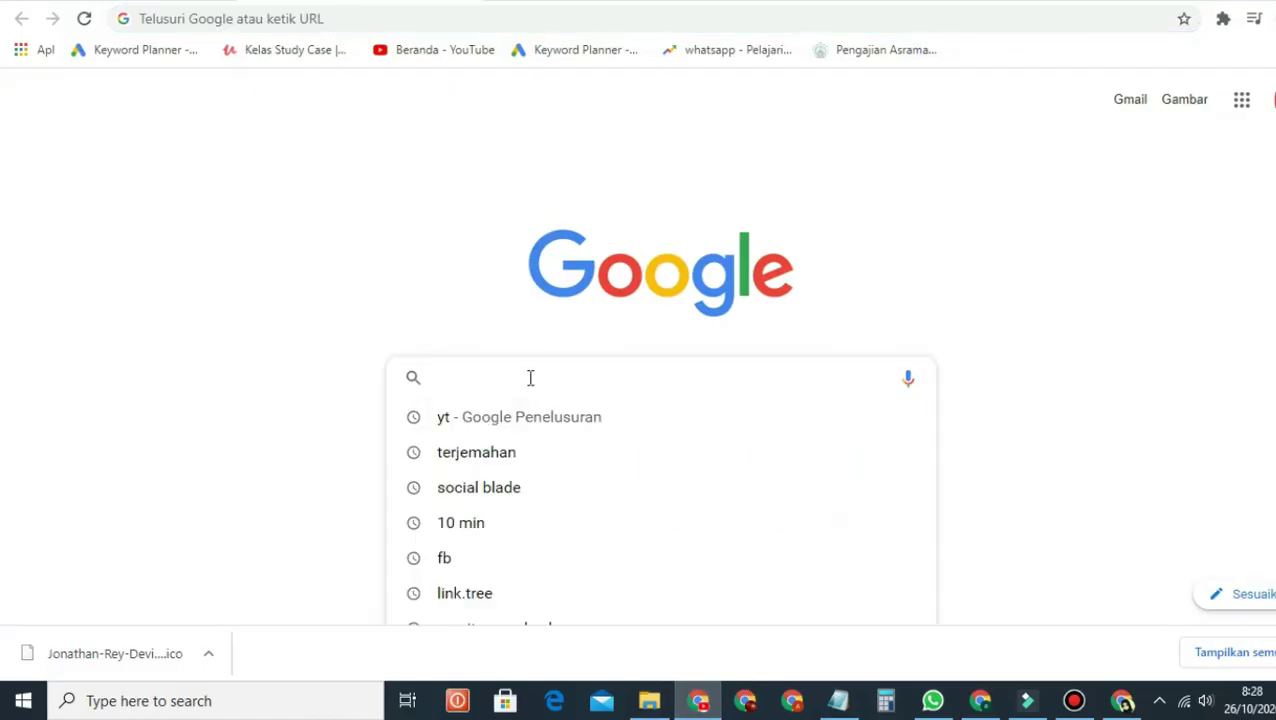
type("icob")
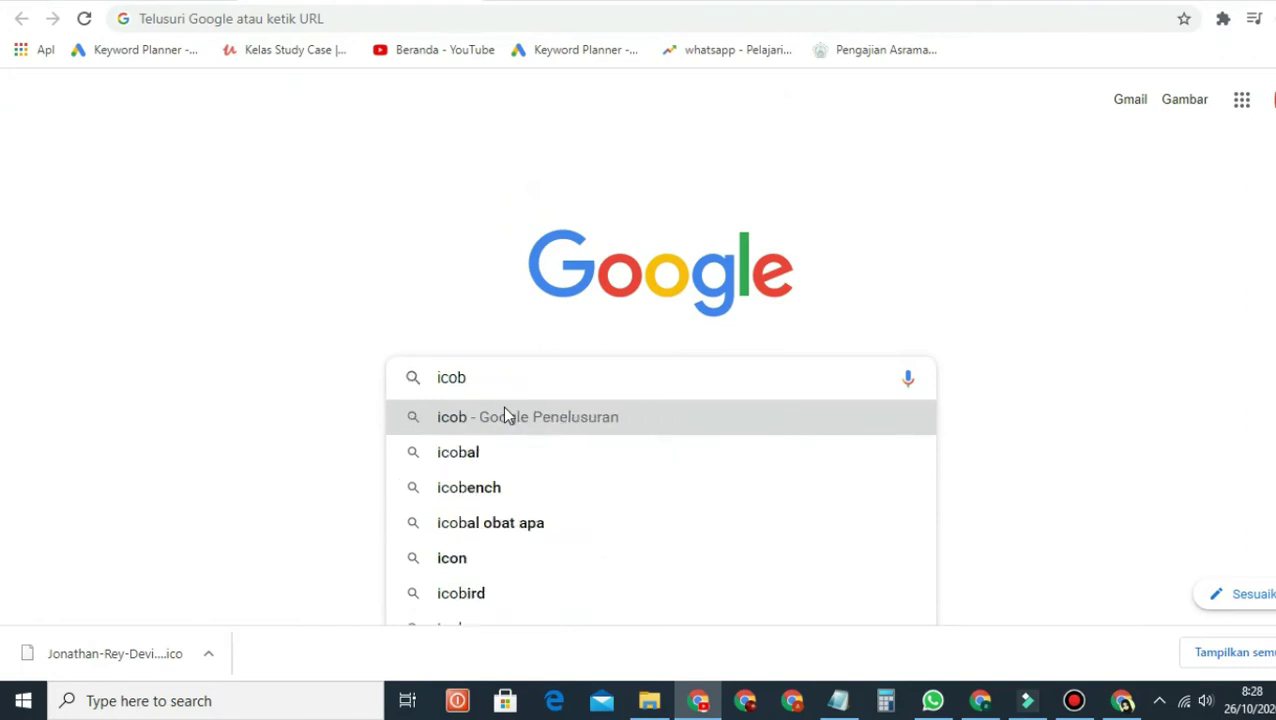
key("BackSpace")
type("narchive")
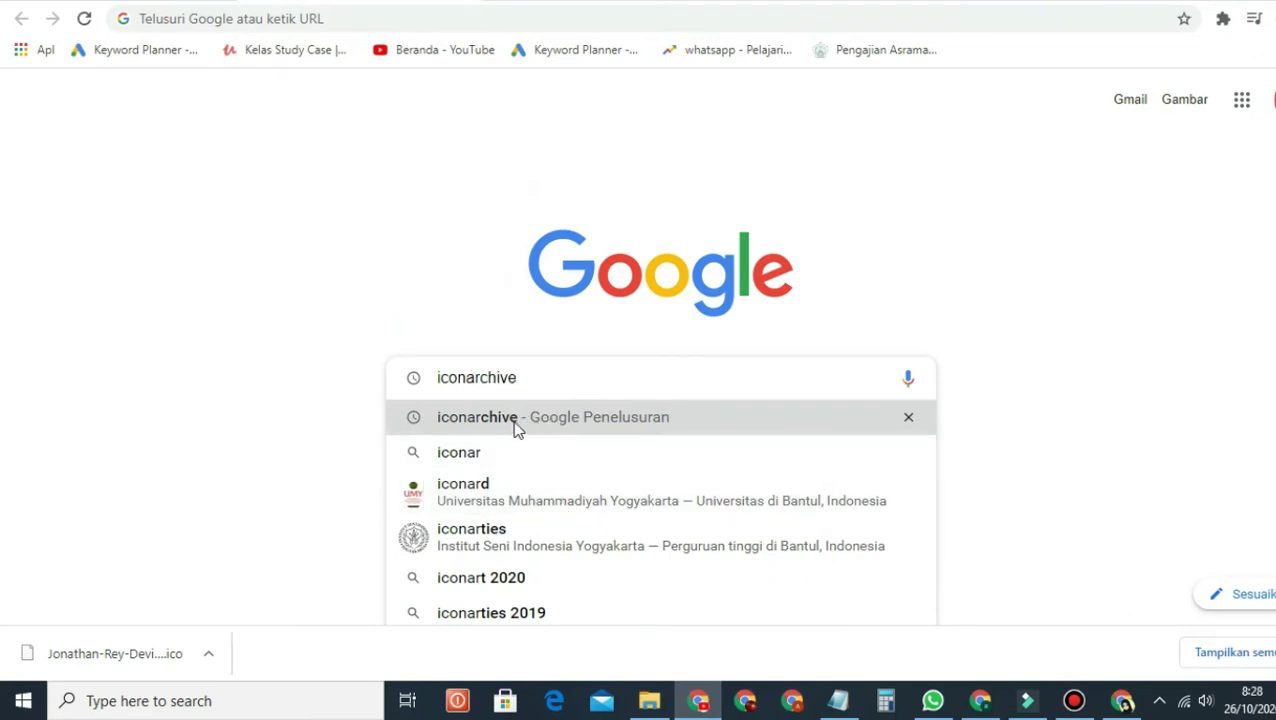
left_click(517, 429)
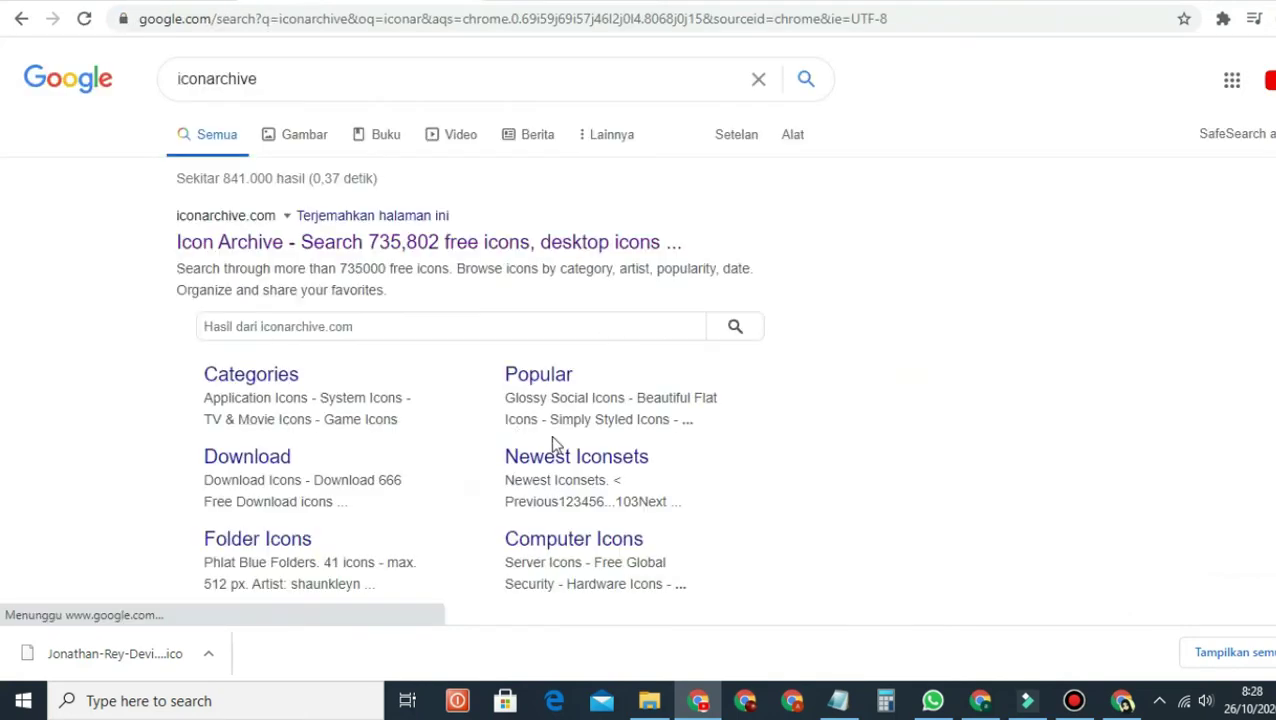
left_click(322, 250)
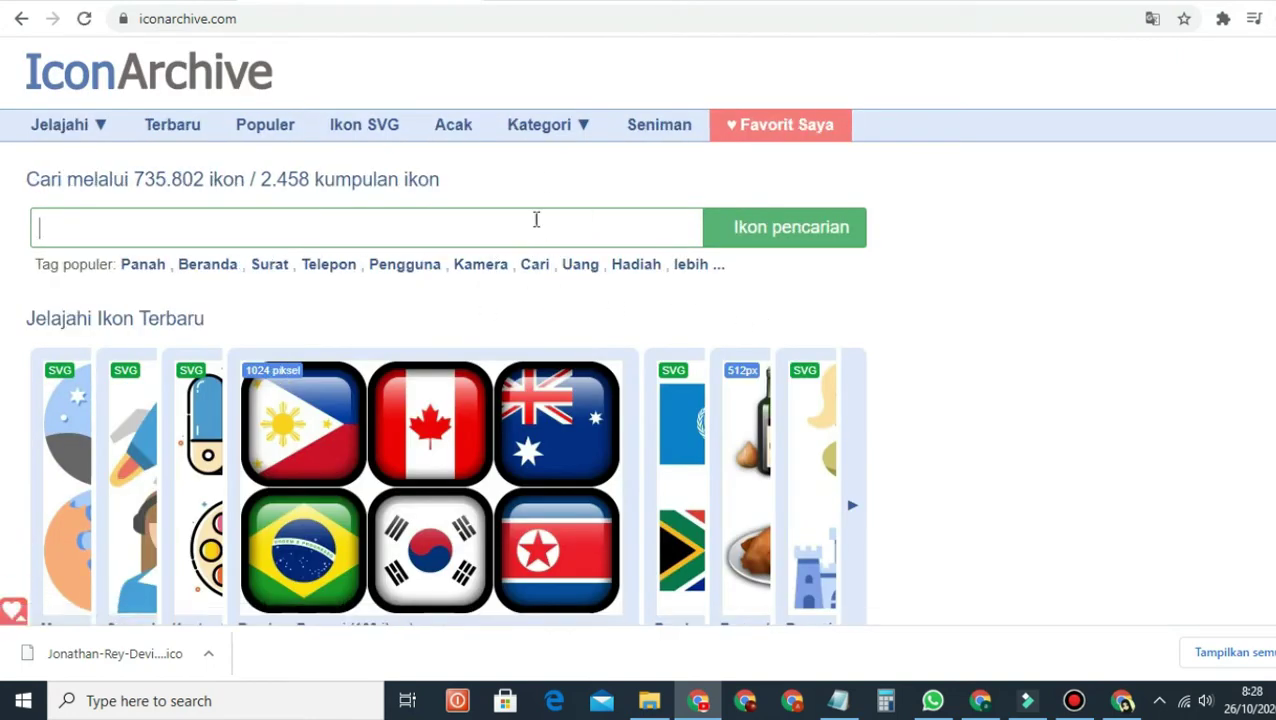
Open the Media icons category on Icon Archive and browse its iconsets.
mouse_move(577, 131)
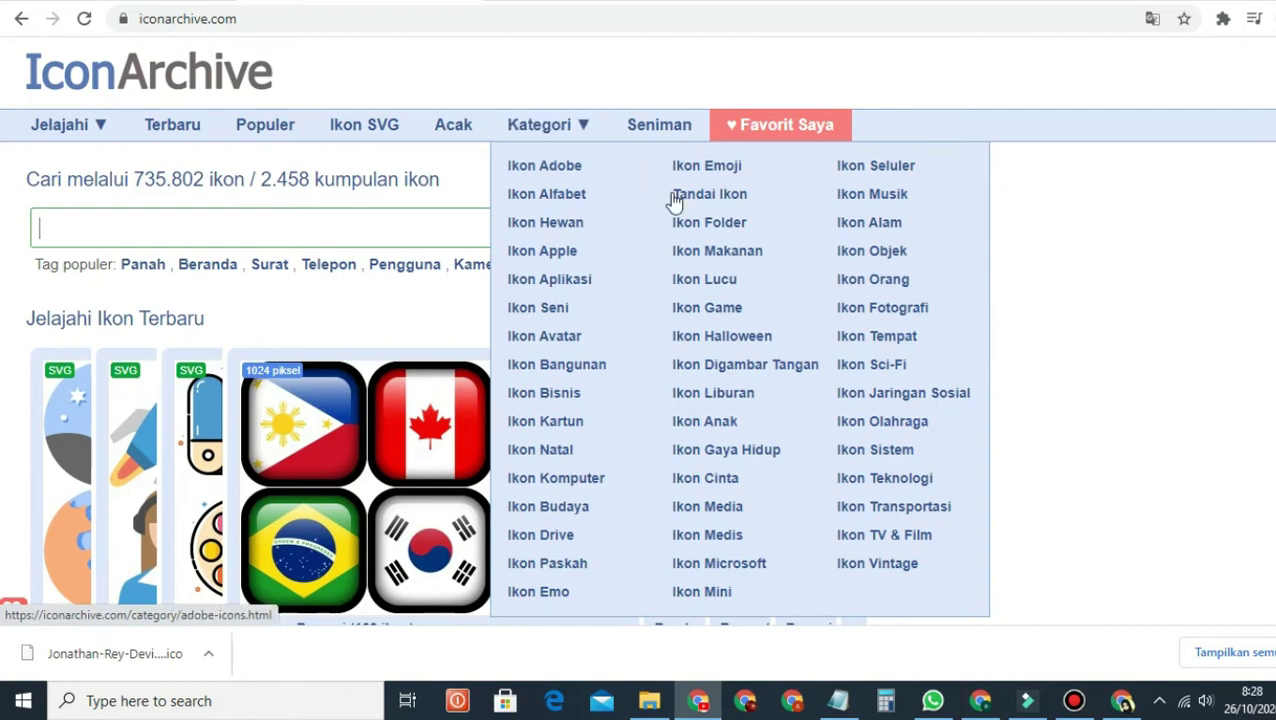
left_click(757, 511)
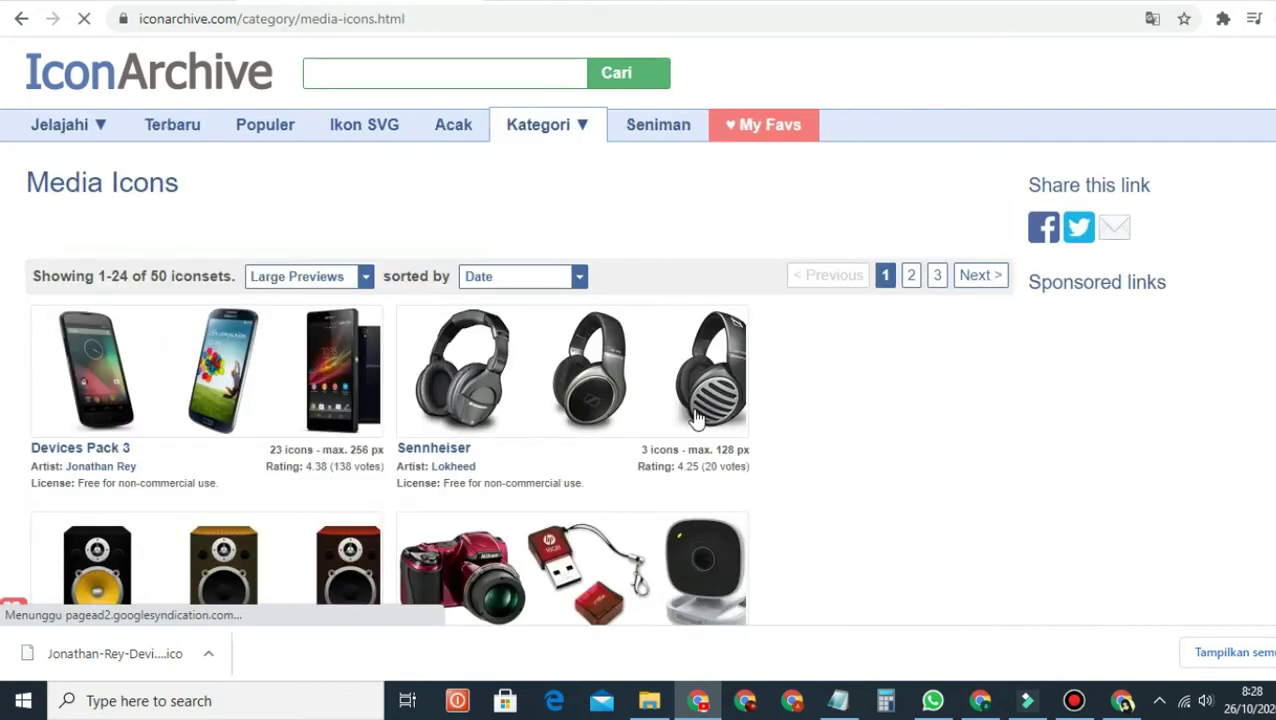
scroll(520, 375, "down", 8)
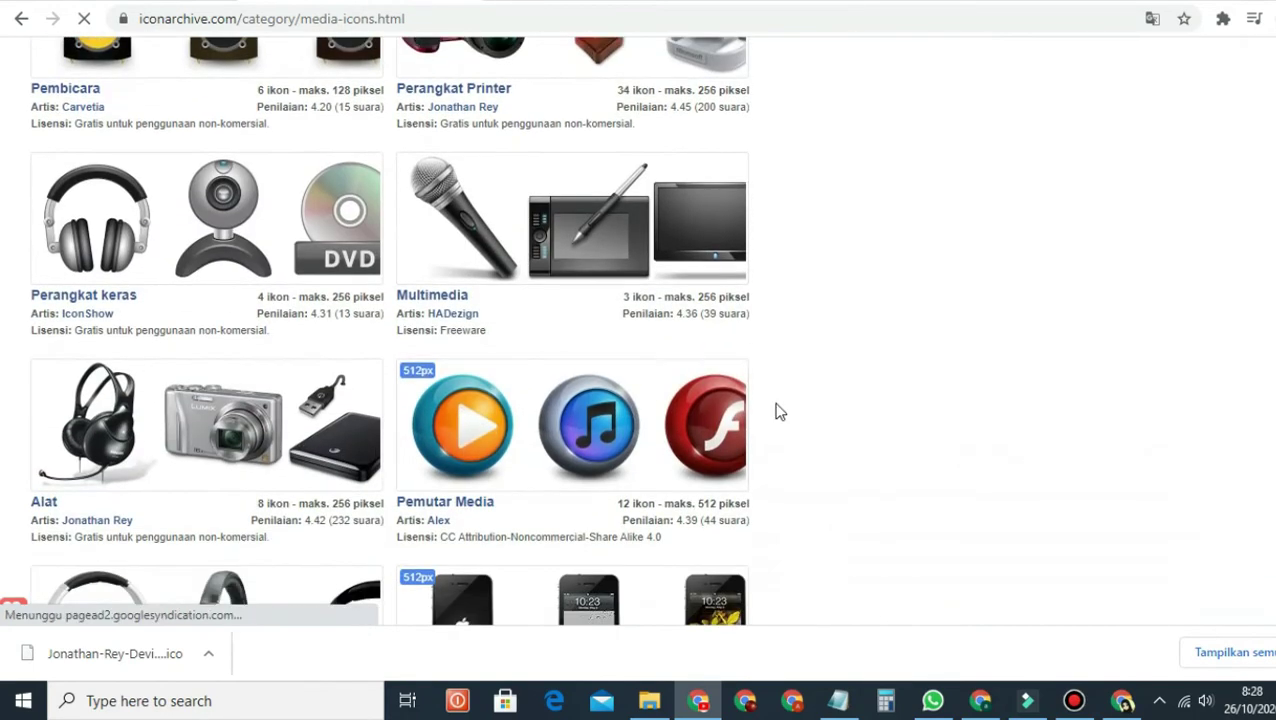
scroll(816, 372, "down", 8)
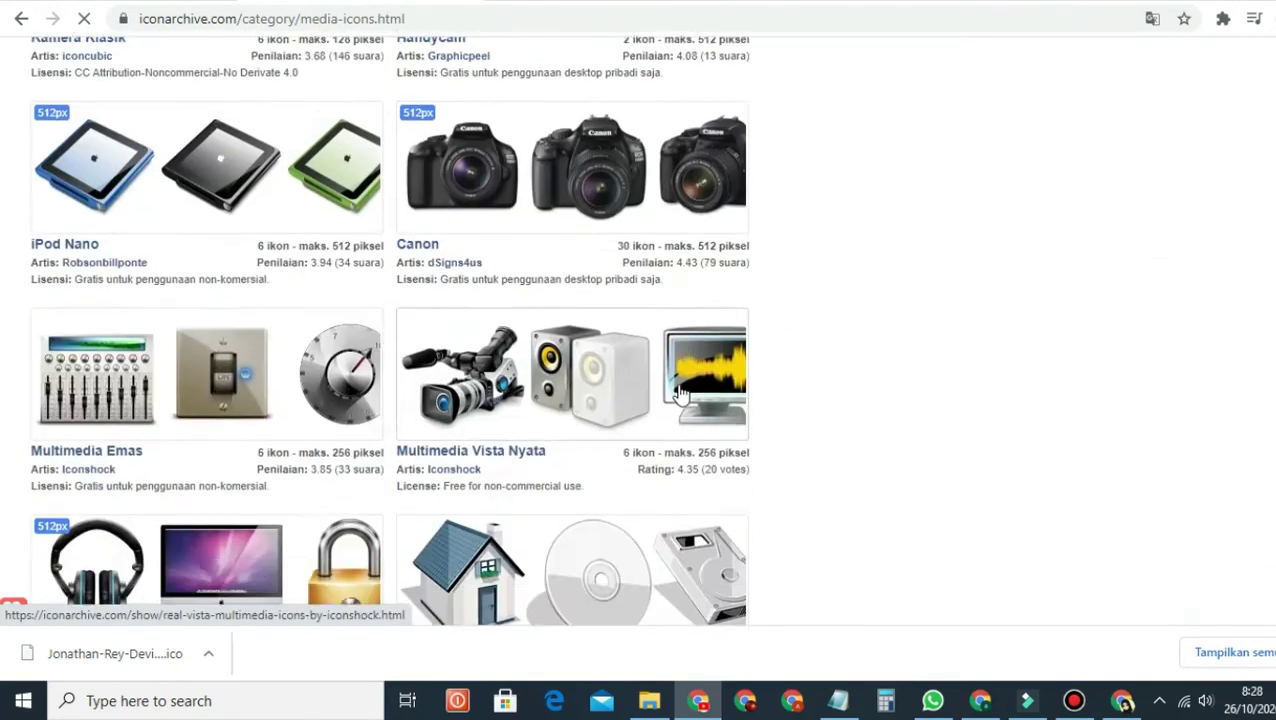
scroll(726, 401, "up", 8)
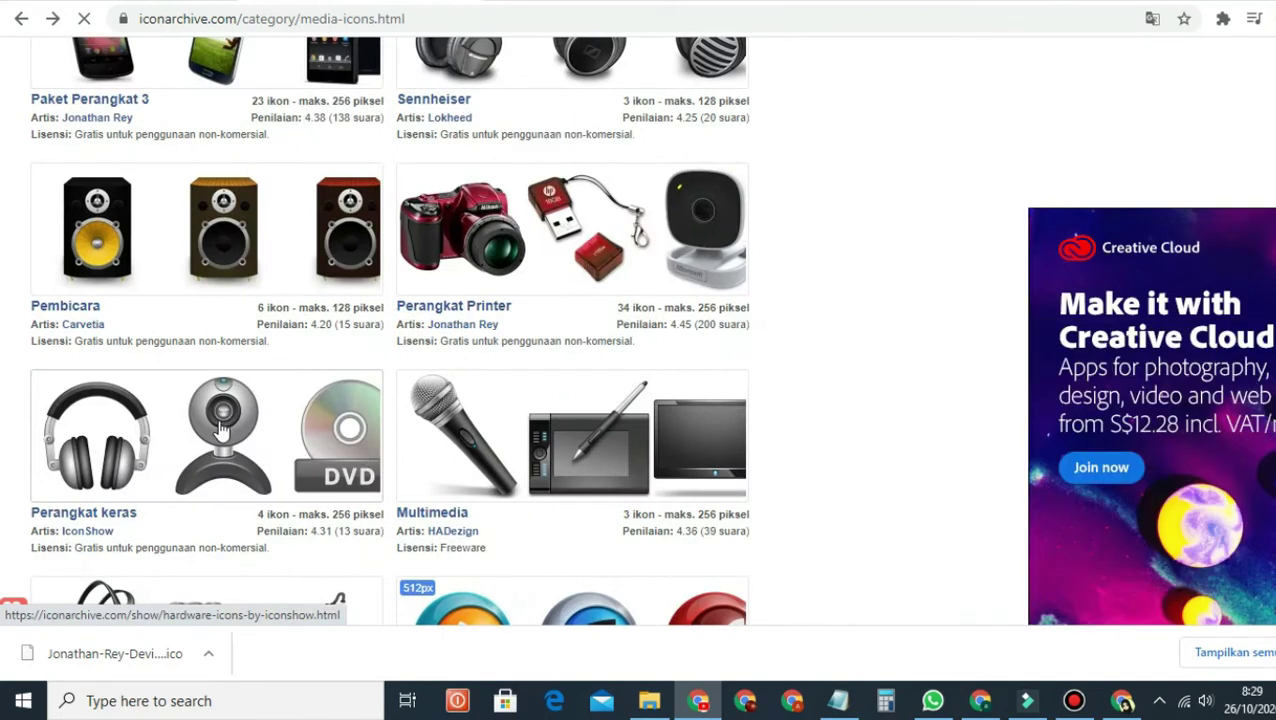
Open the IconShow hardware iconset and download its DVD icon in ICO format.
left_click(220, 428)
scroll(456, 400, "down", 3)
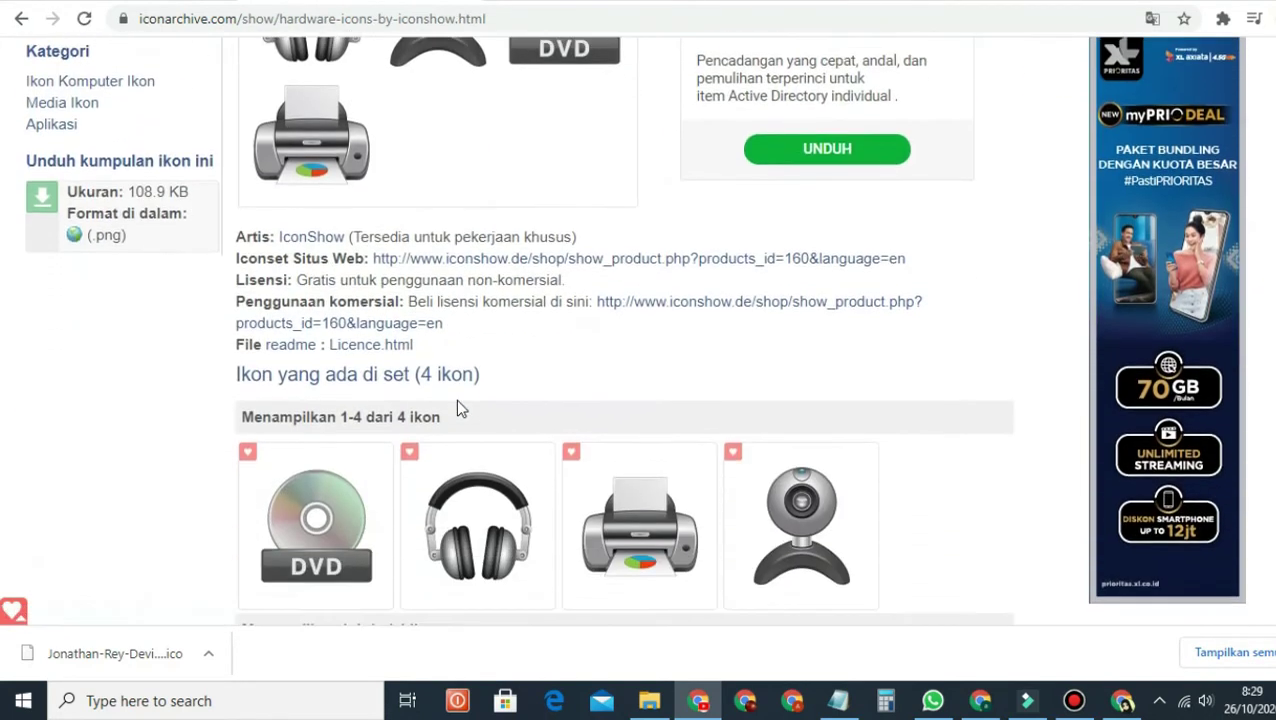
scroll(400, 442, "down", 1)
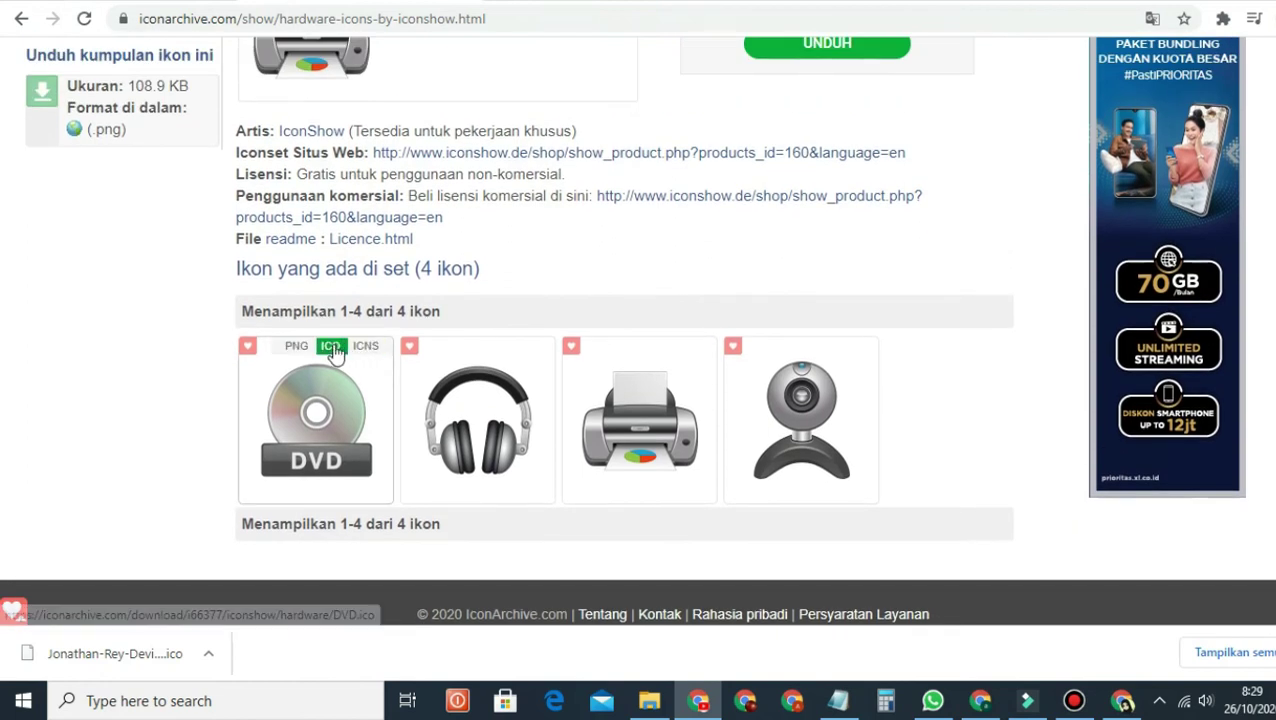
left_click(334, 352)
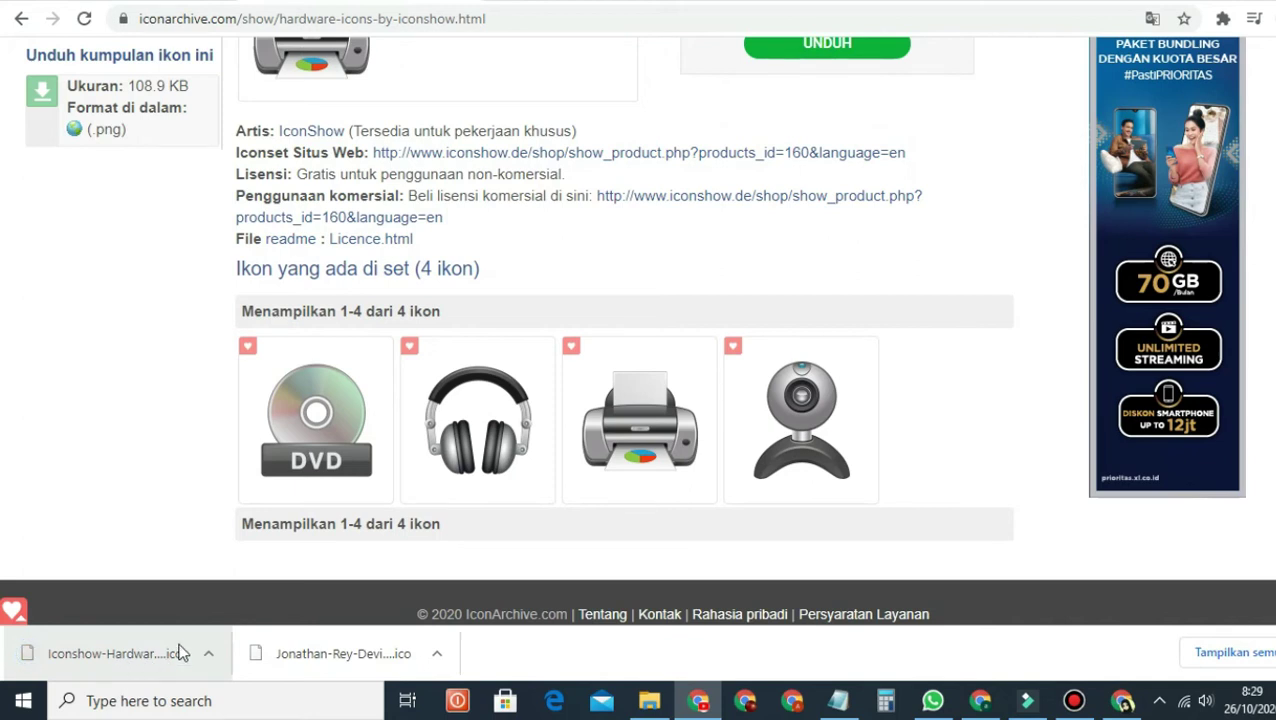
Switch to File Explorer and open the icon selection for the game folder from its customization properties.
left_click(650, 701)
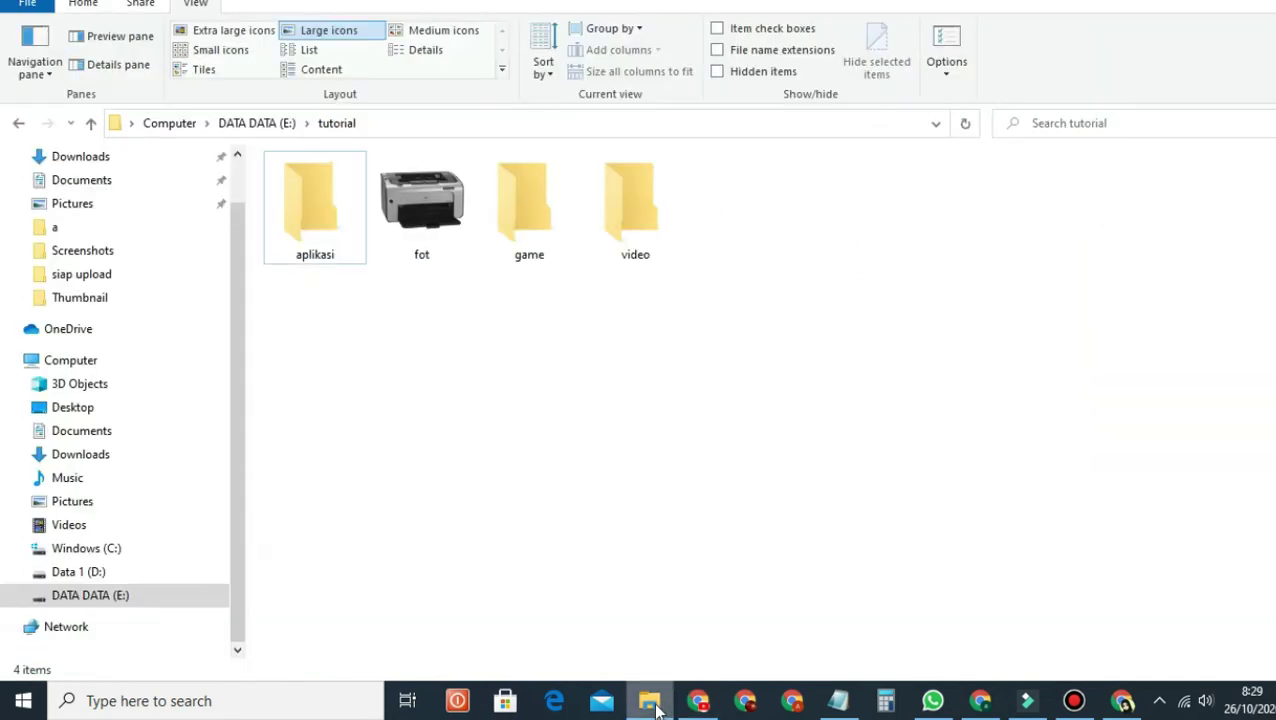
left_click(541, 203)
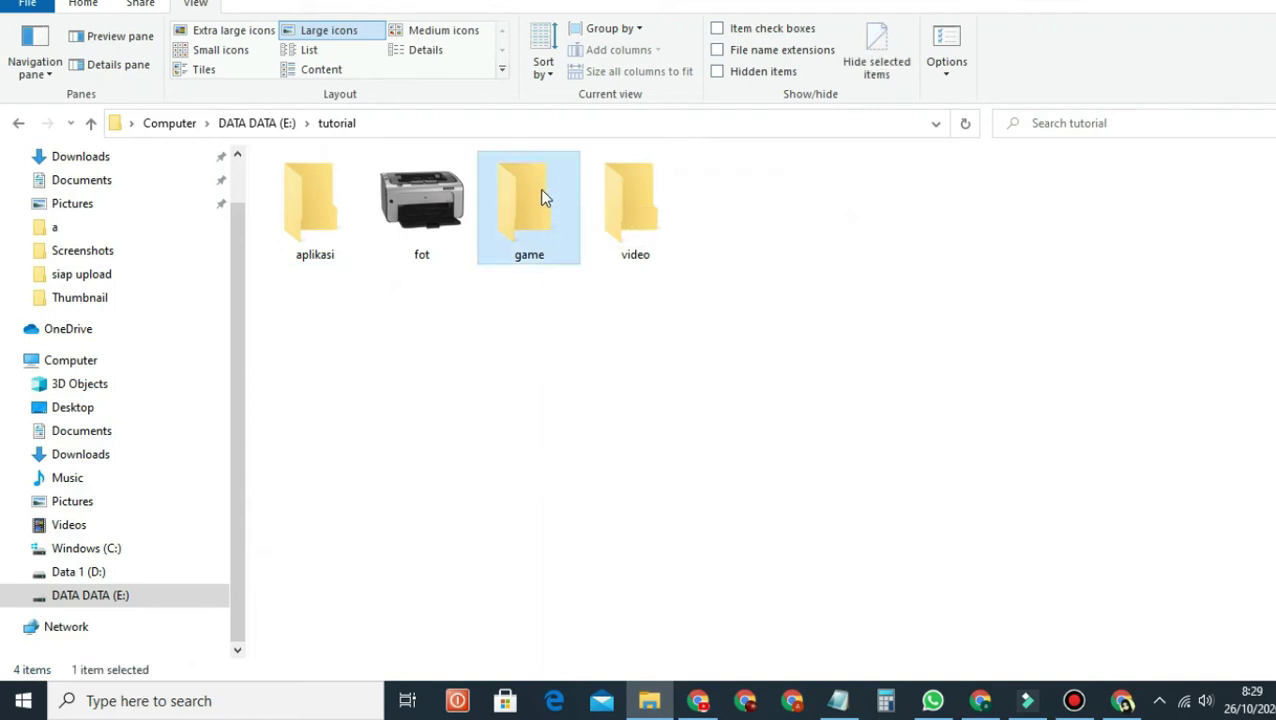
right_click(541, 197)
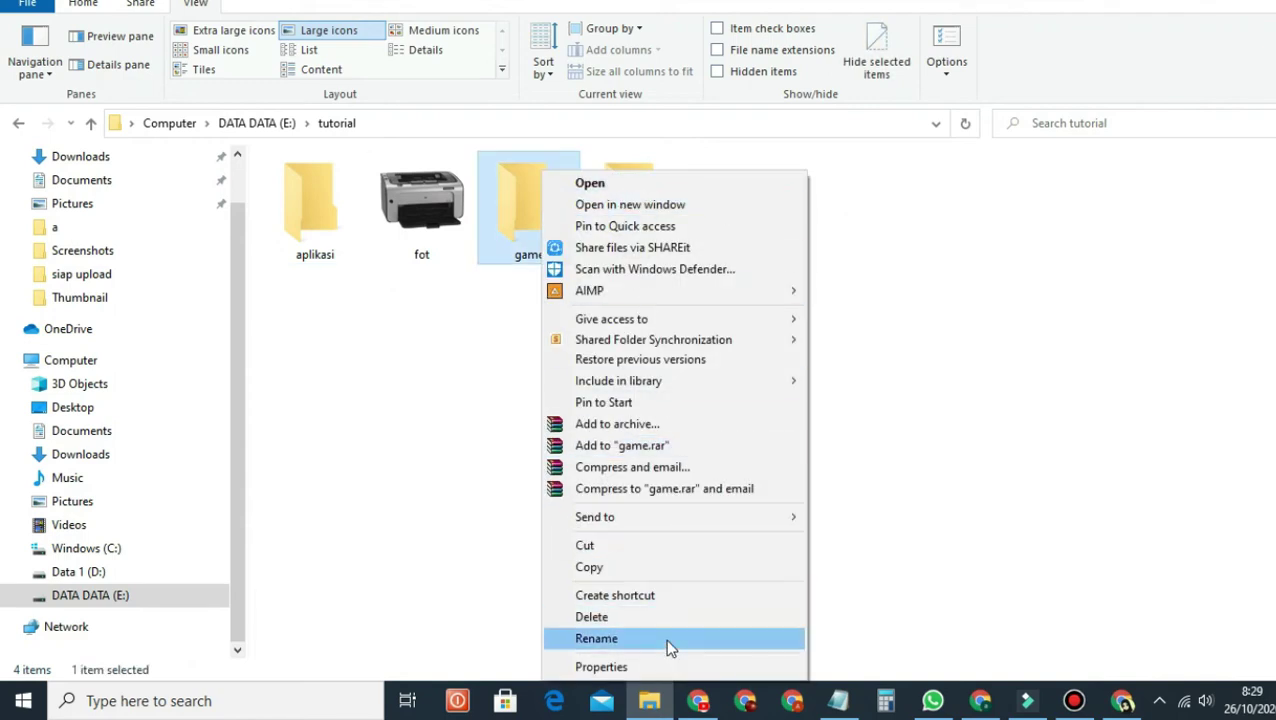
left_click(669, 668)
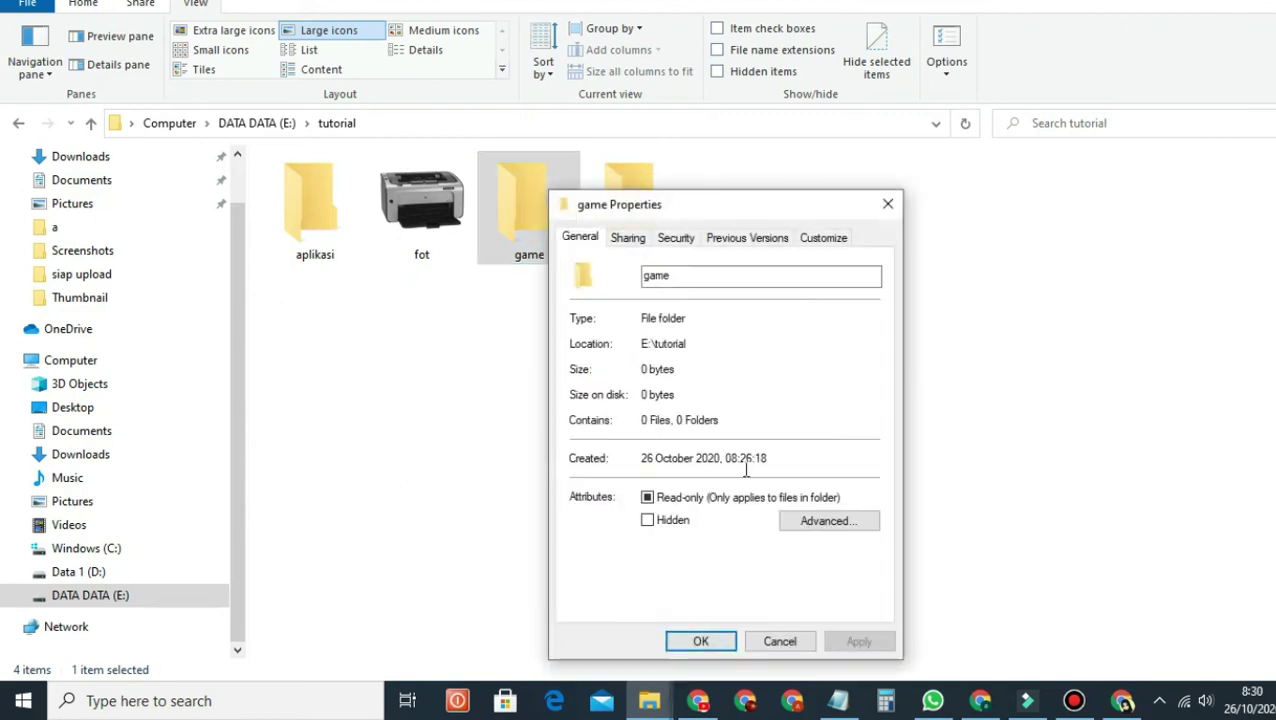
left_click(822, 238)
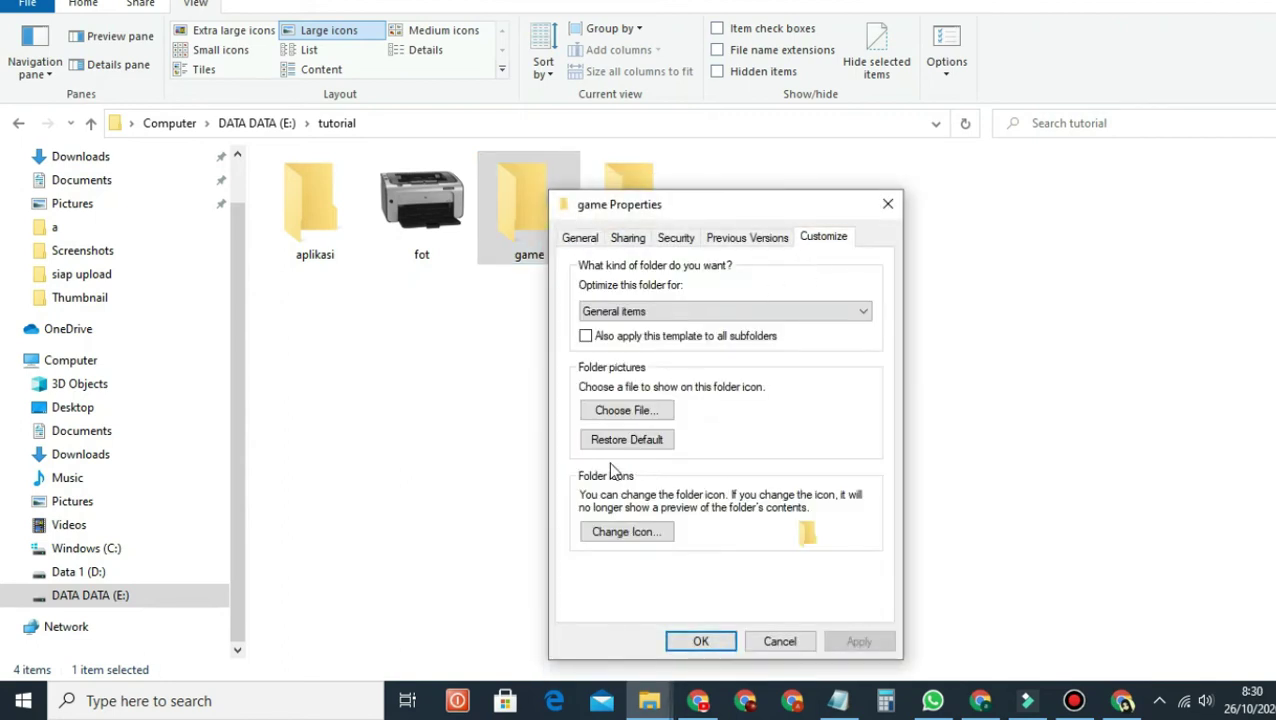
left_click(615, 538)
Set the game folder's icon to the Iconshow-Hardware-DVD file from Downloads, and refresh the folder view.
left_click(864, 358)
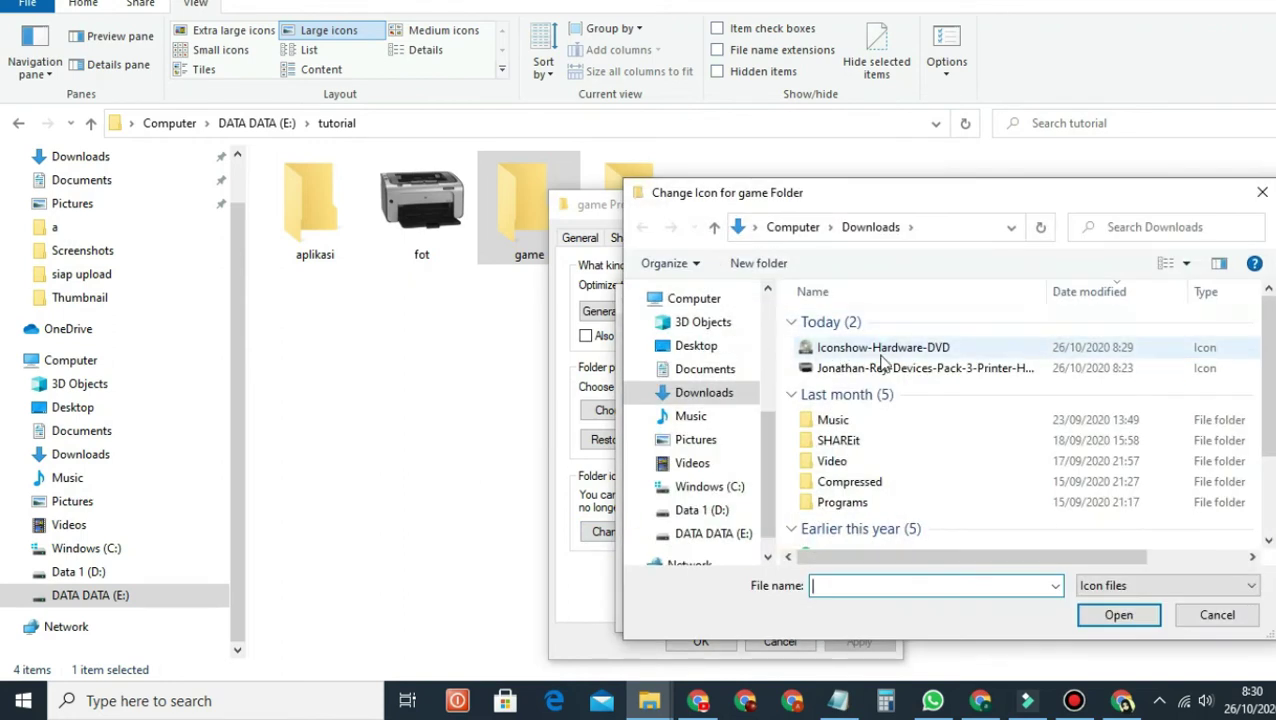
left_click(888, 350)
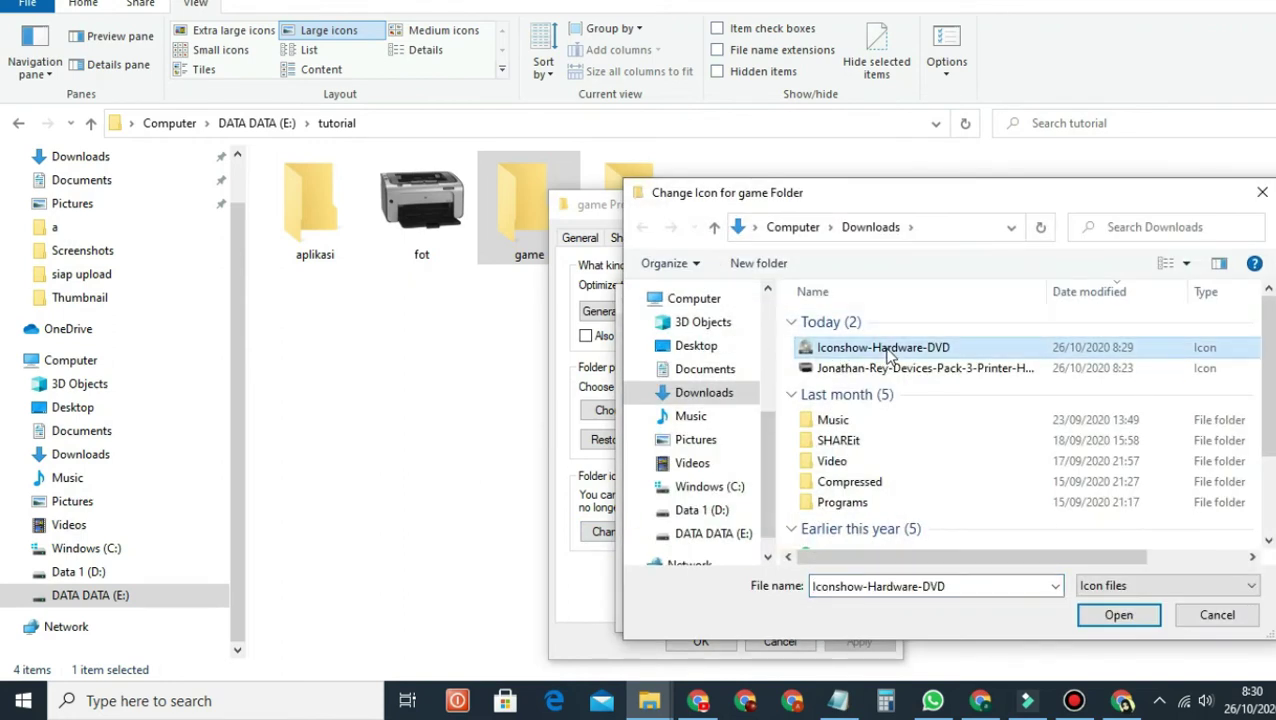
left_click(1125, 620)
left_click(790, 615)
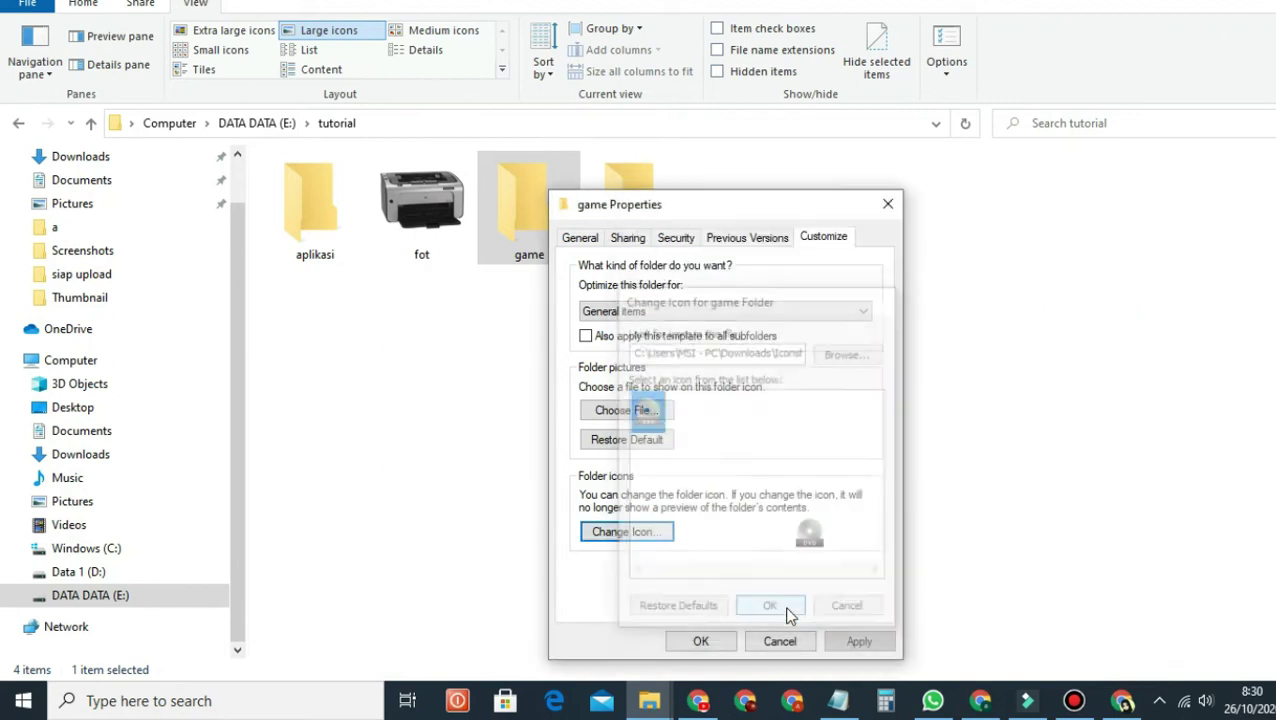
left_click(711, 642)
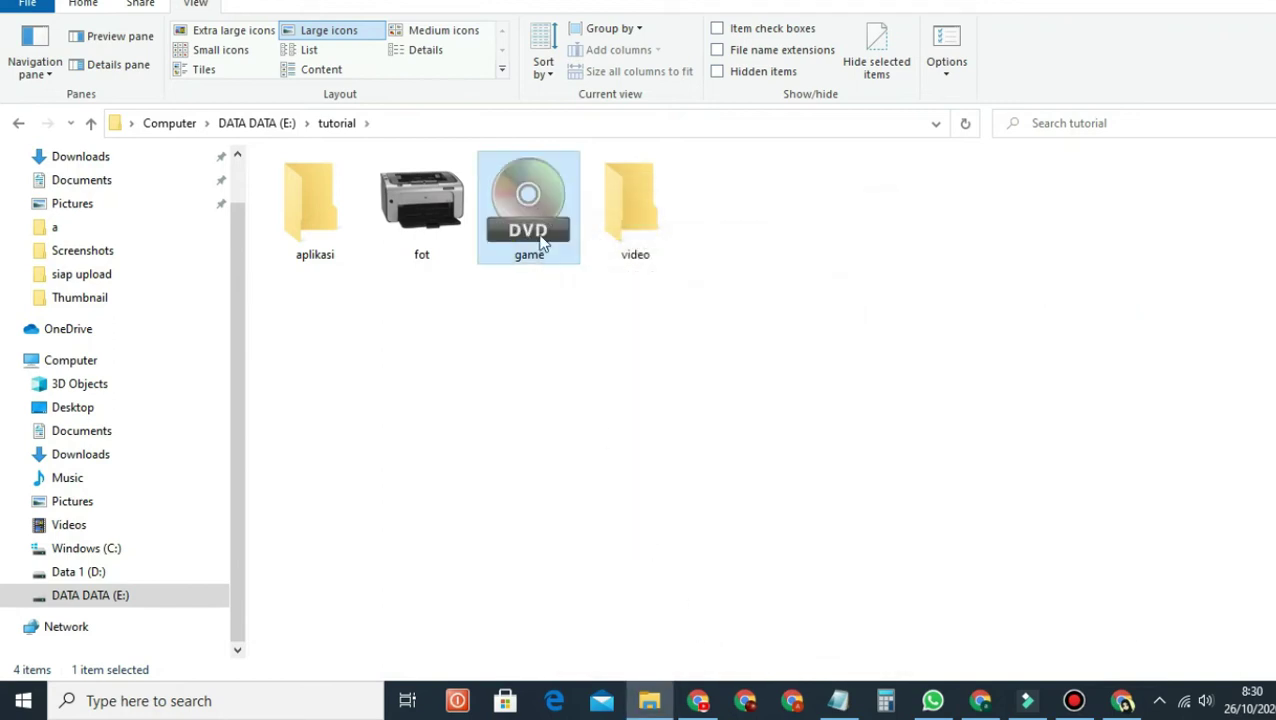
left_click(863, 231)
right_click(858, 214)
left_click(900, 292)
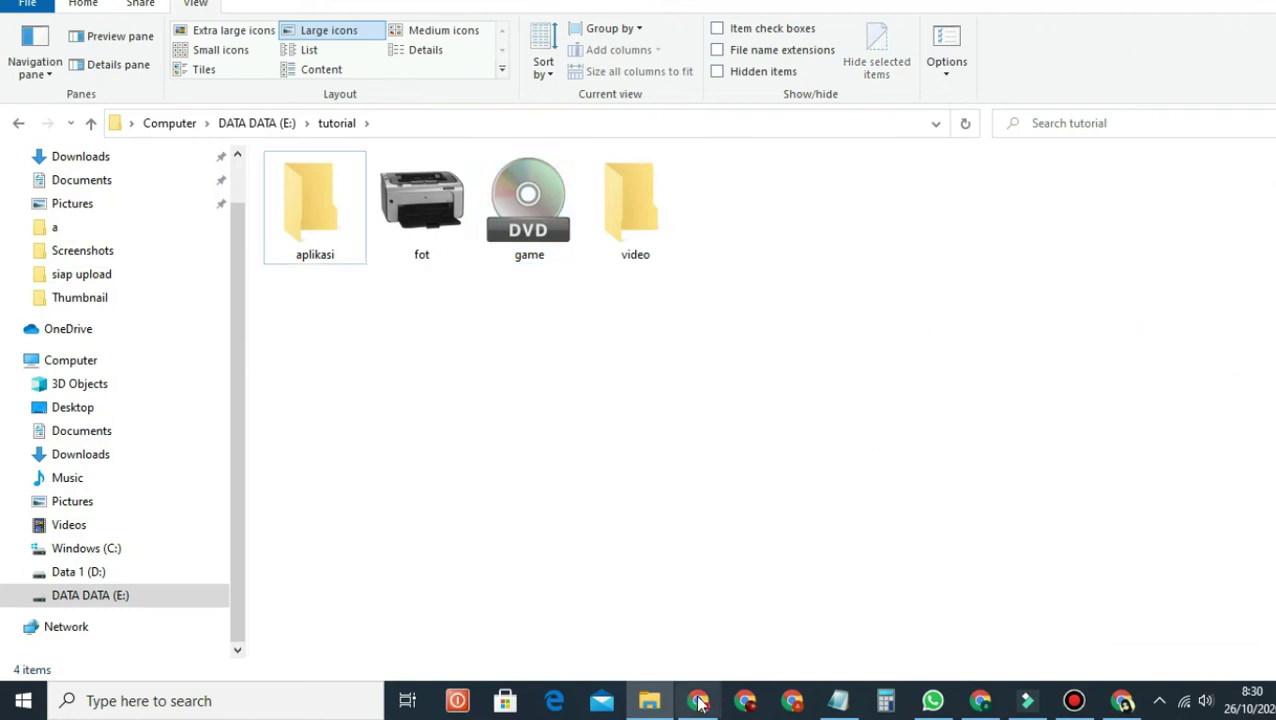
Switch to Chrome, return to the Media icons category, and open the Aku cinta iconset with the headphones and padlock.
left_click(699, 702)
scroll(254, 190, "up", 4)
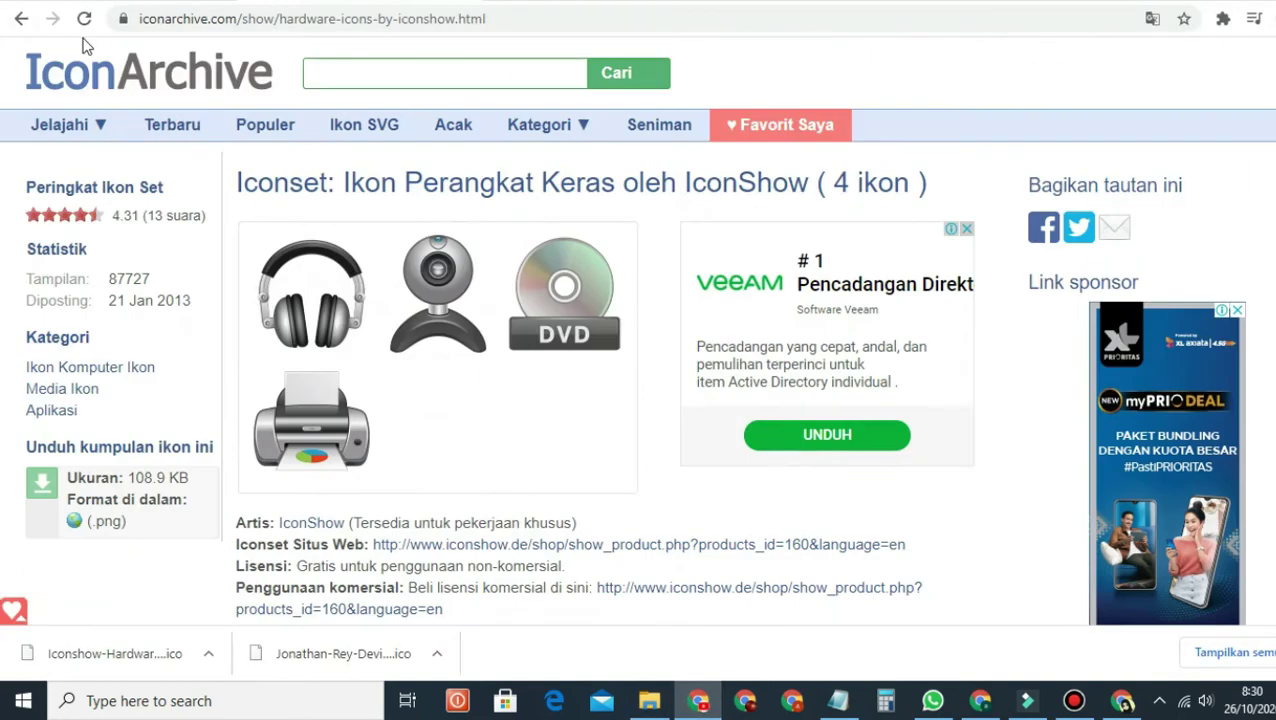
left_click(20, 19)
scroll(598, 360, "down", 5)
scroll(606, 378, "down", 8)
scroll(339, 407, "up", 2)
scroll(233, 384, "down", 2)
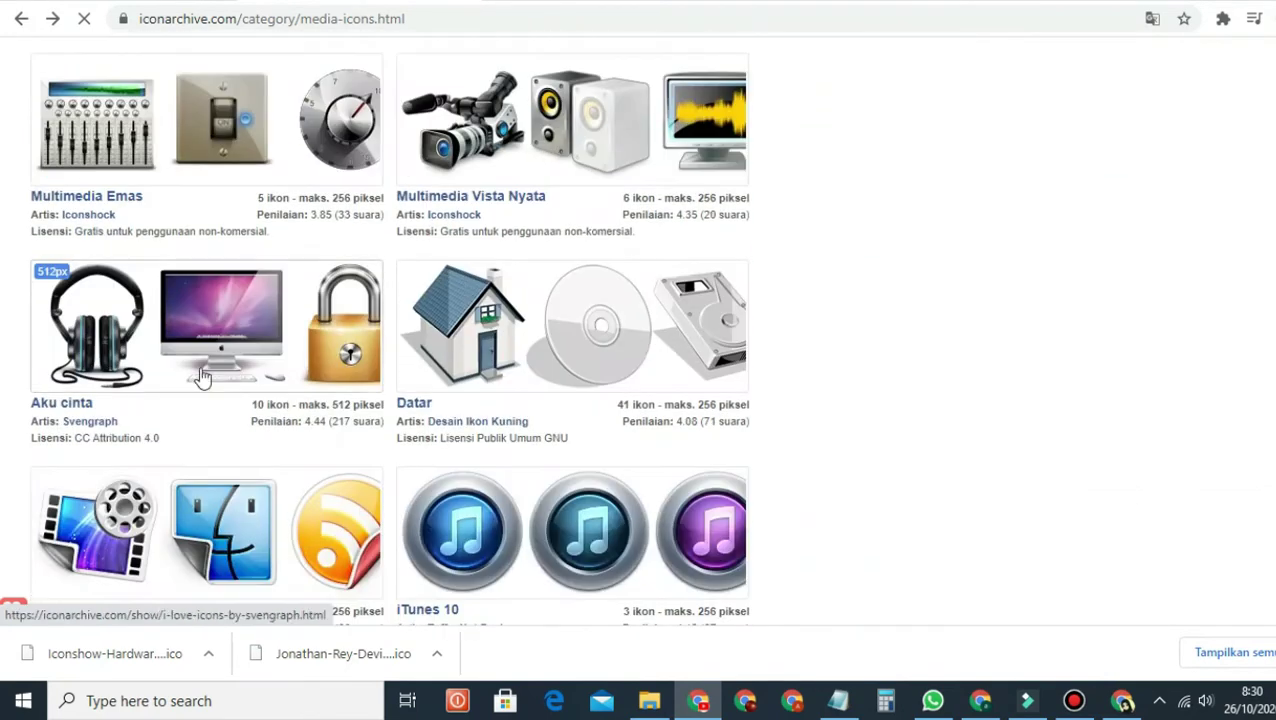
left_click(163, 340)
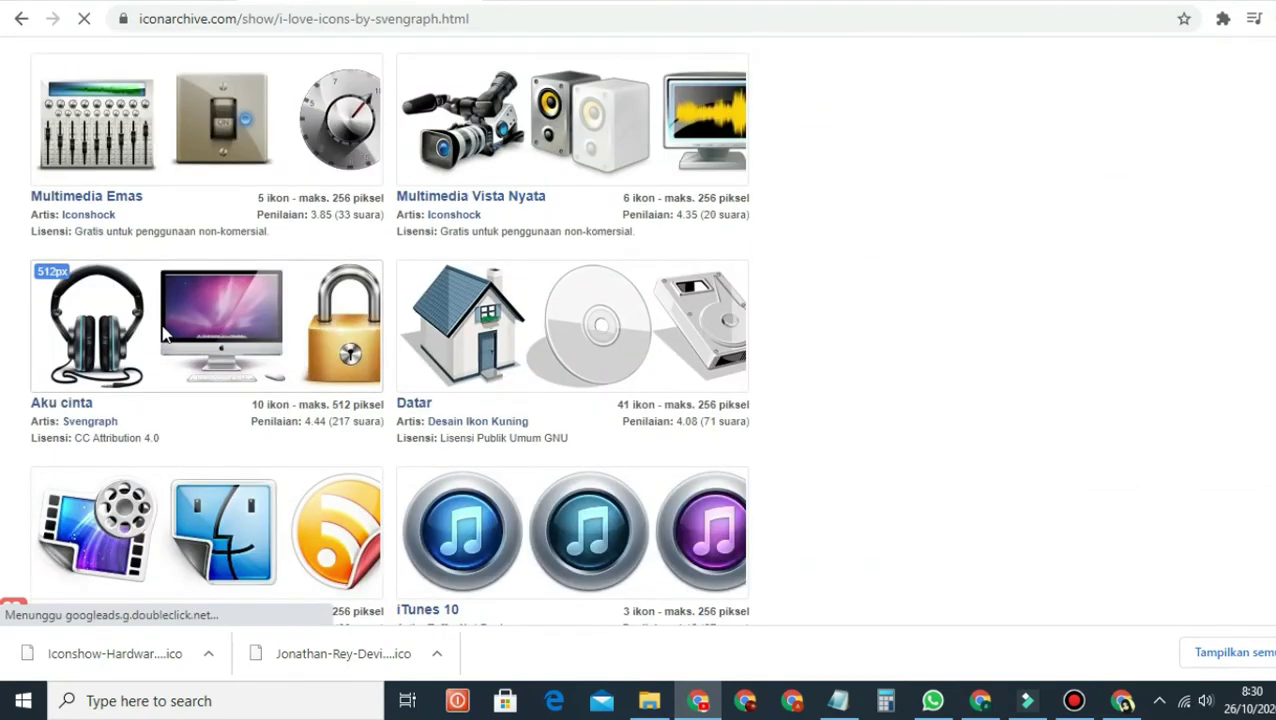
Browse the icons in the Aku cinta iconset and download one as an ICO file.
scroll(513, 349, "down", 5)
scroll(342, 293, "up", 2)
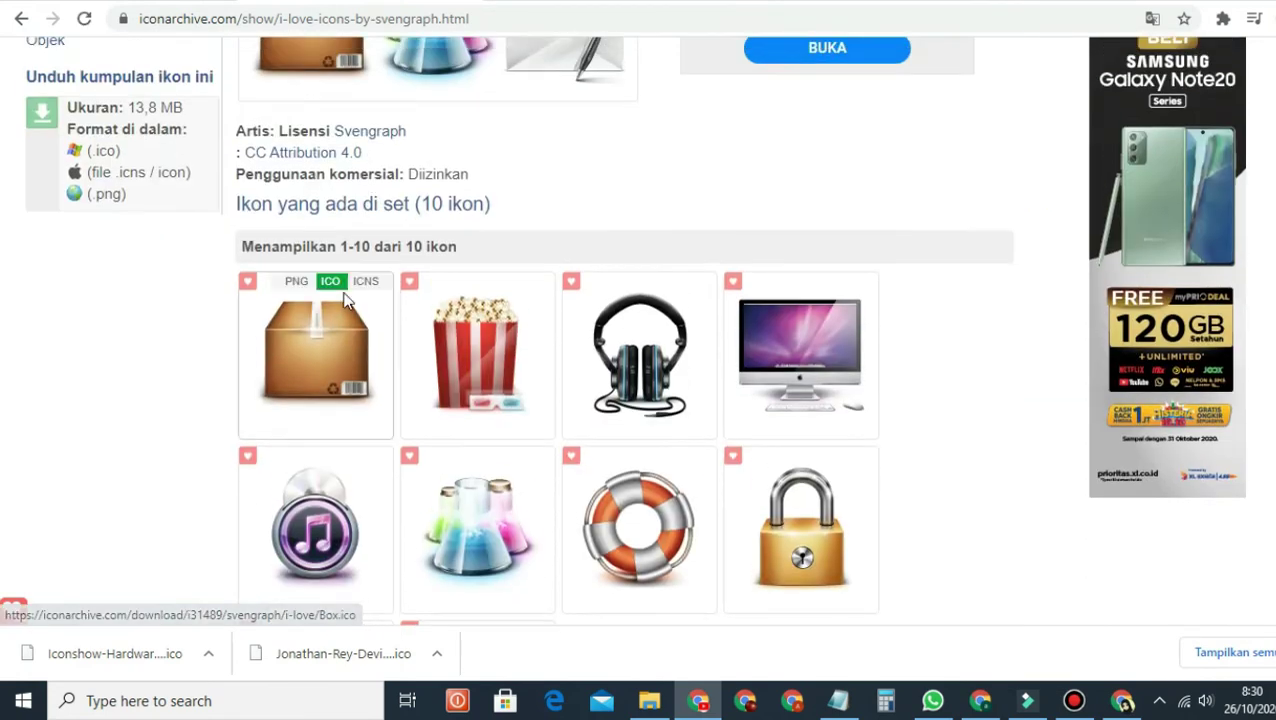
scroll(427, 325, "down", 4)
scroll(470, 340, "up", 1)
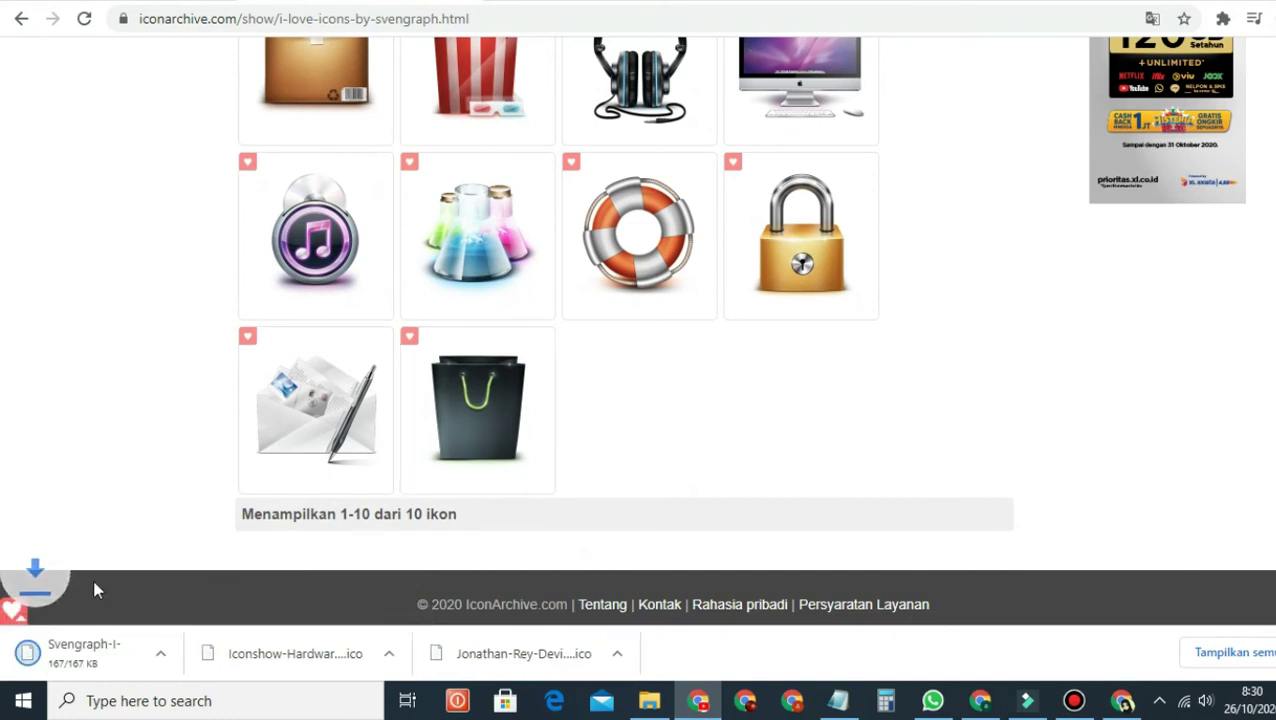
Switch to File Explorer and open the icon selection for the video folder from its customization properties.
left_click(649, 700)
right_click(650, 205)
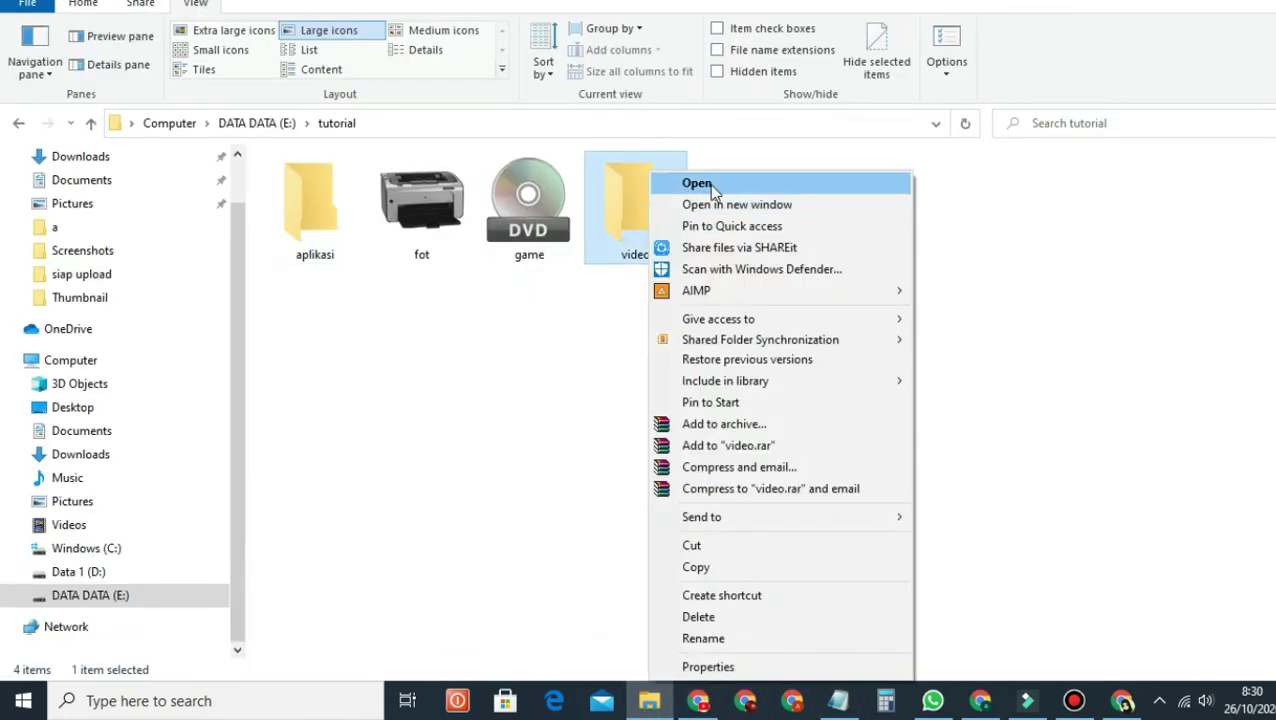
left_click(737, 667)
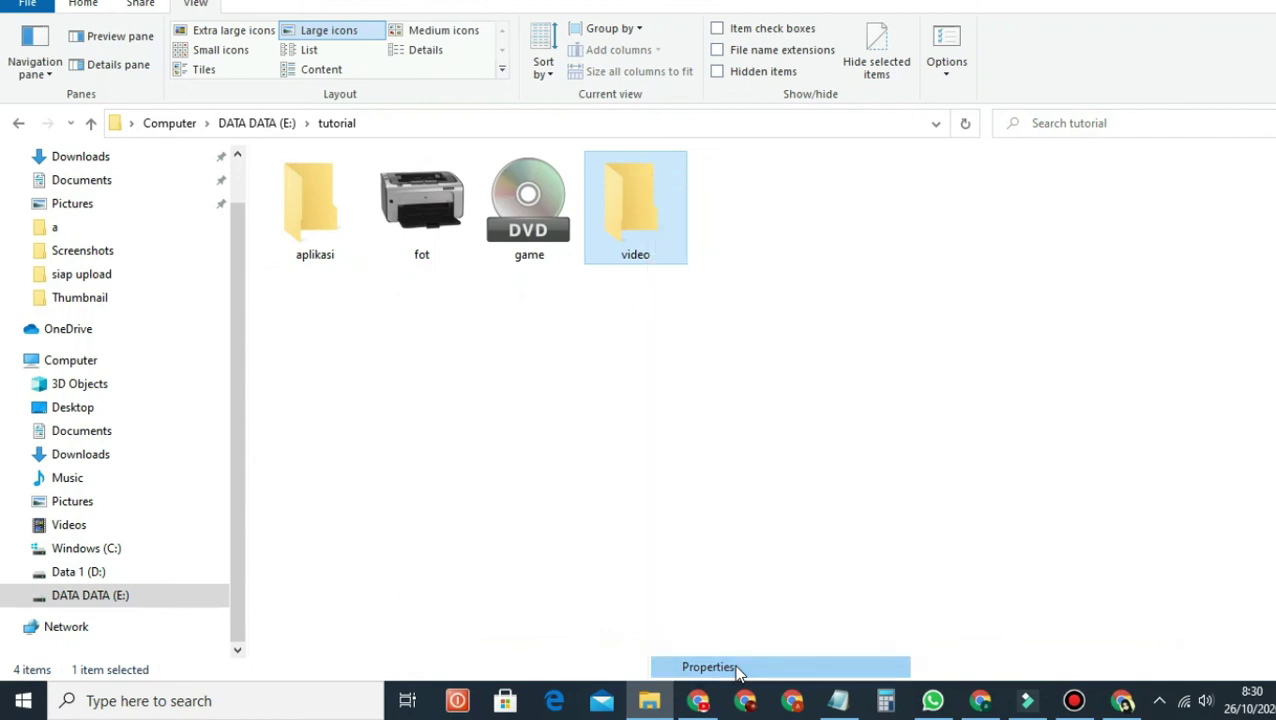
left_click(926, 246)
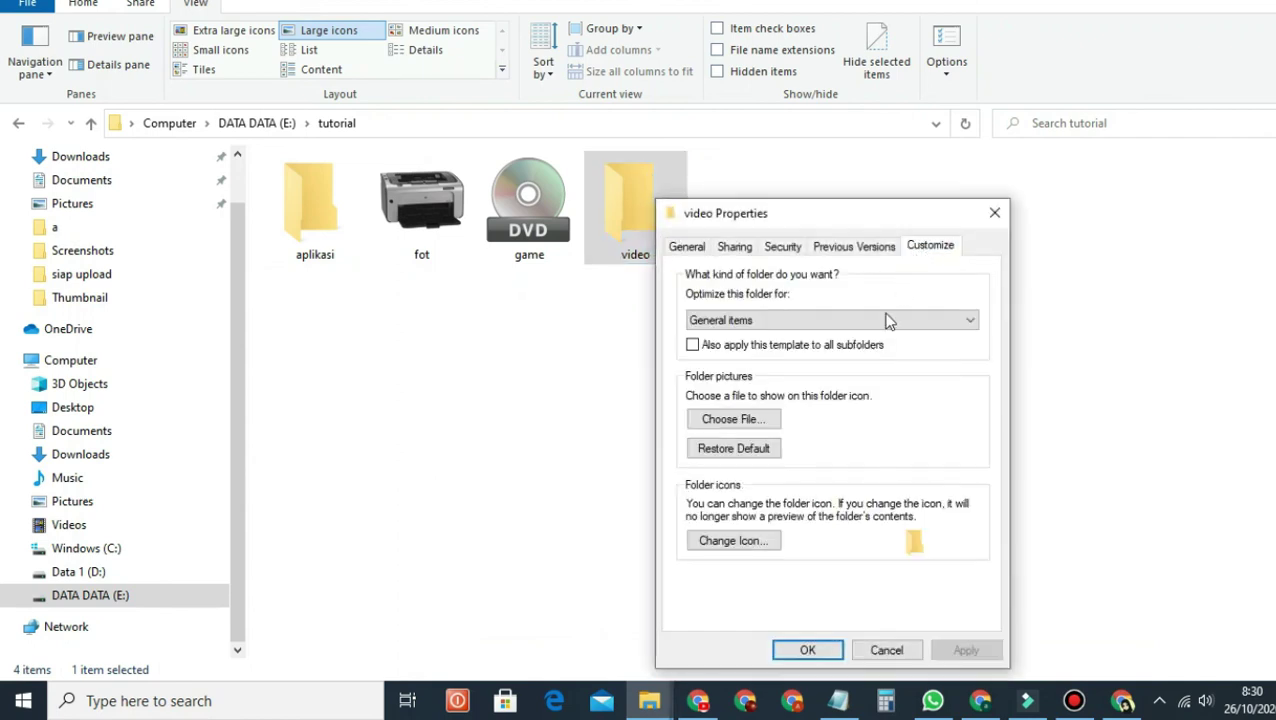
left_click(755, 541)
Set the video folder's icon to the Svengraph-I-Love-Shoppingbag file from Downloads and apply the folder properties.
left_click(950, 362)
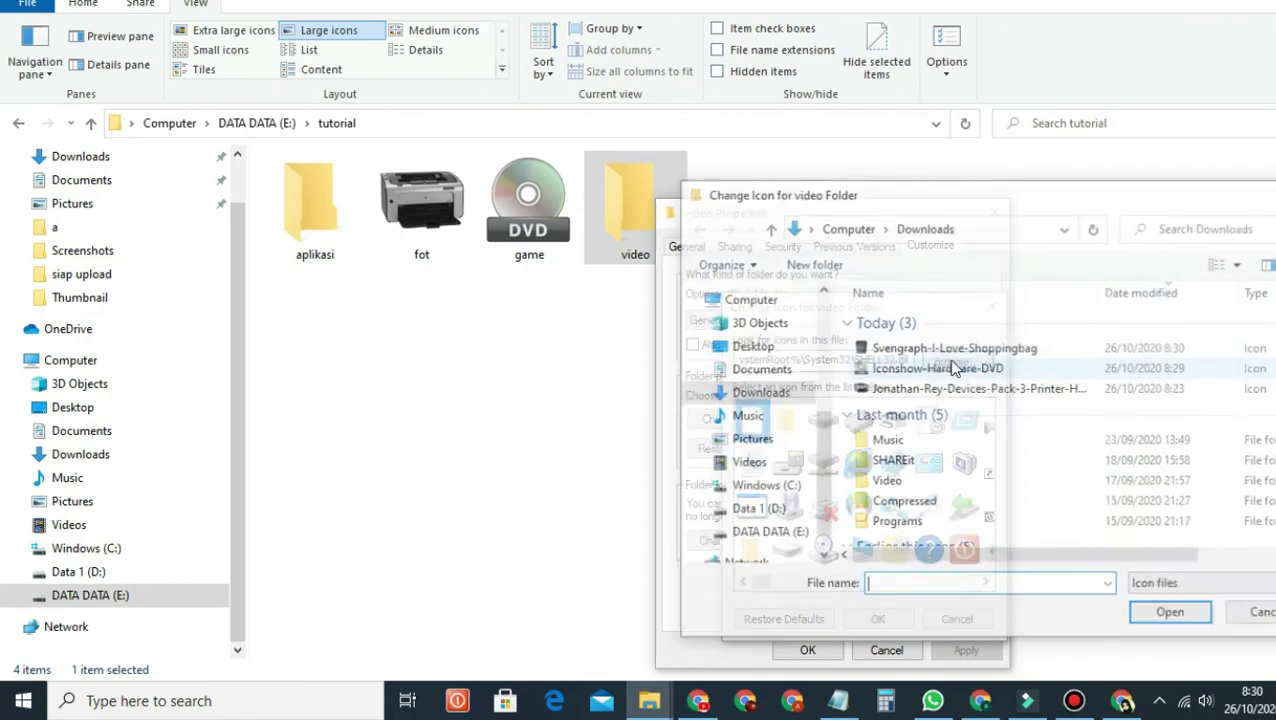
left_click(935, 347)
left_click(1172, 616)
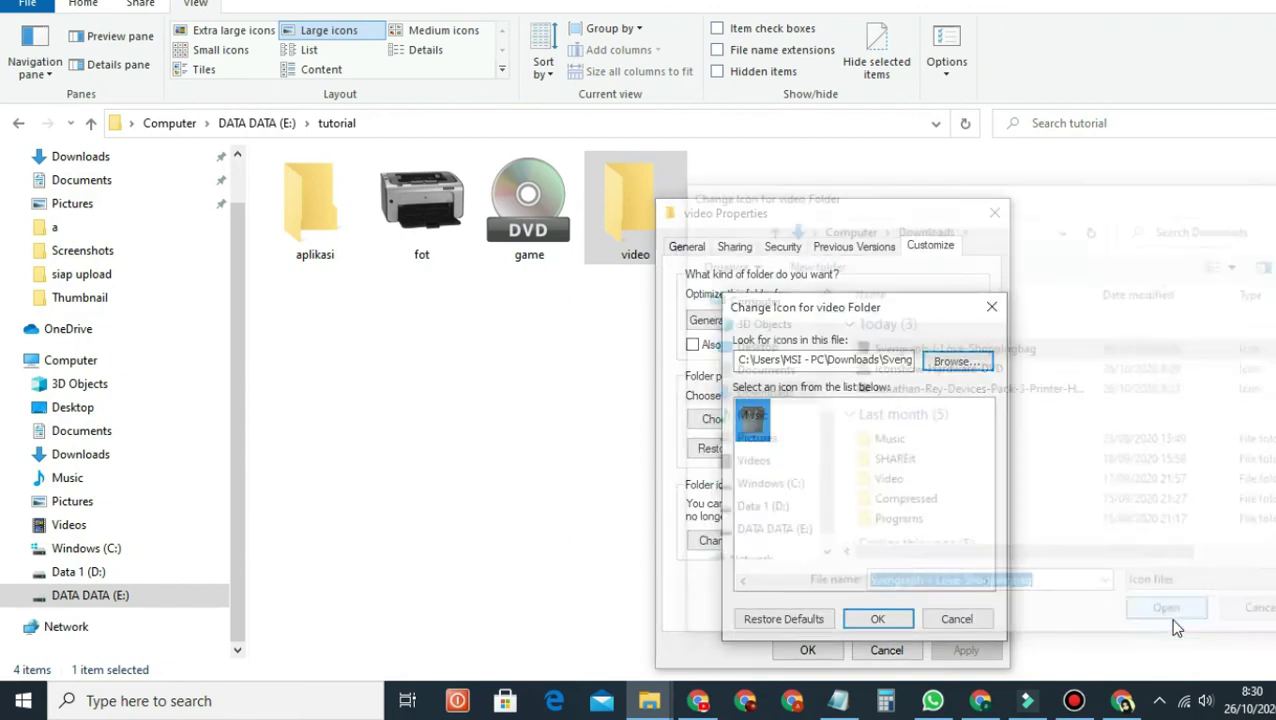
left_click(895, 540)
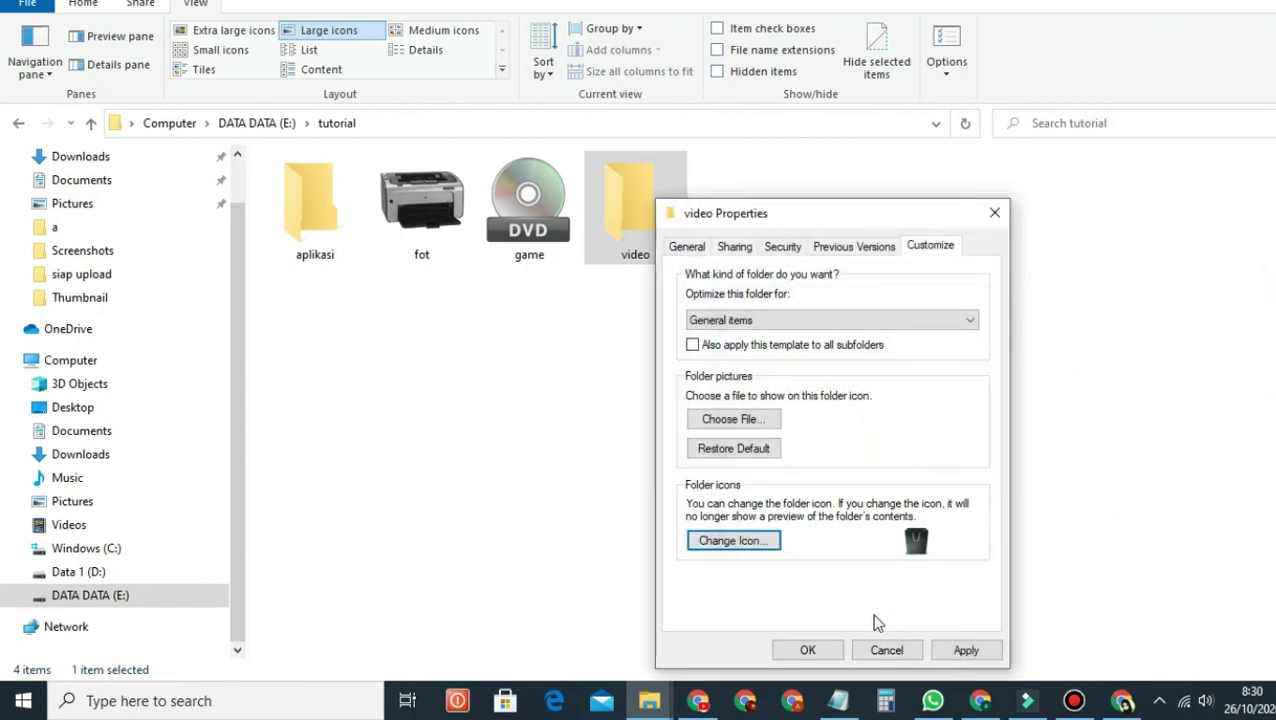
left_click(812, 651)
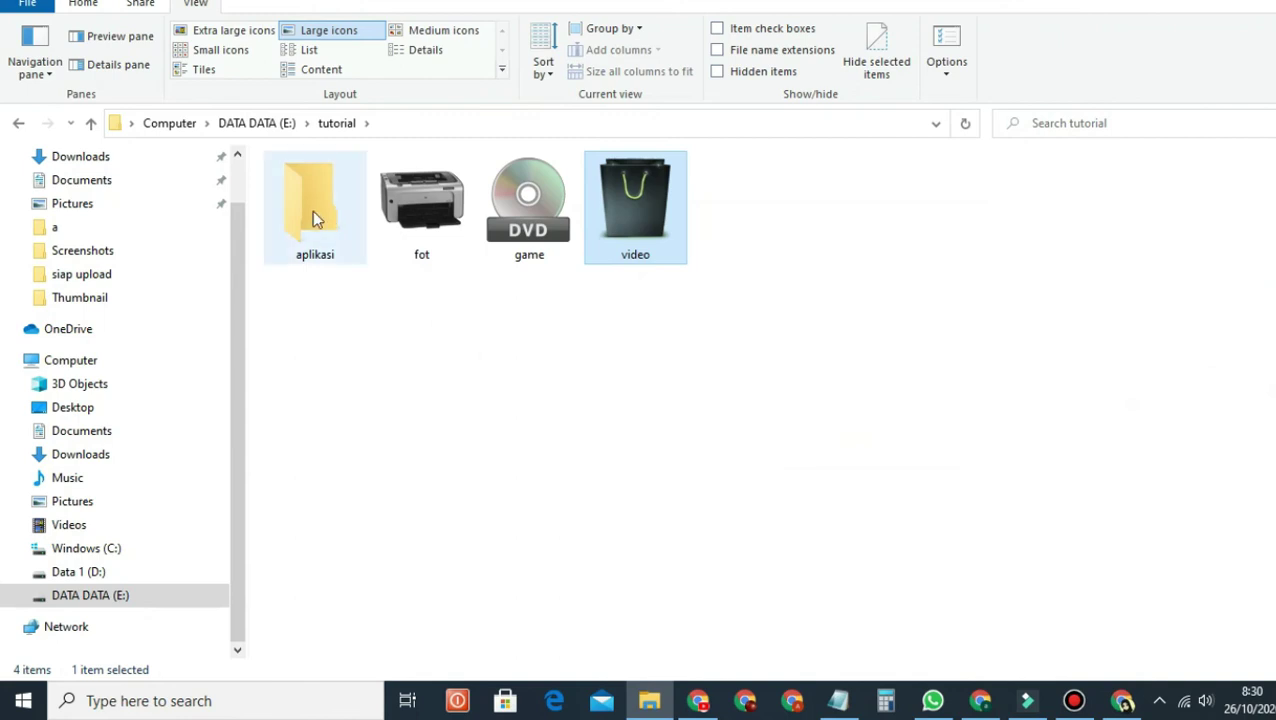
Switch to Chrome and download the headphones icon from the Svengraph iconset as an ICO file.
left_click(698, 701)
scroll(507, 461, "up", 5)
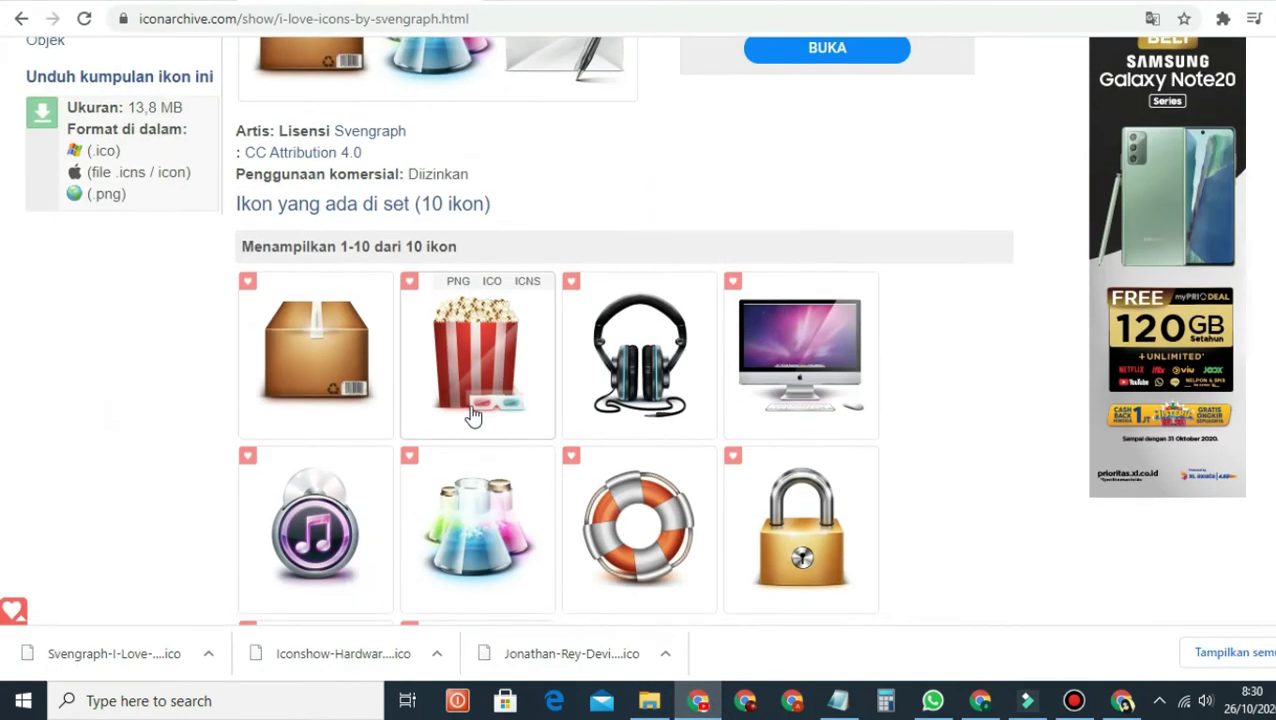
scroll(649, 441, "down", 3)
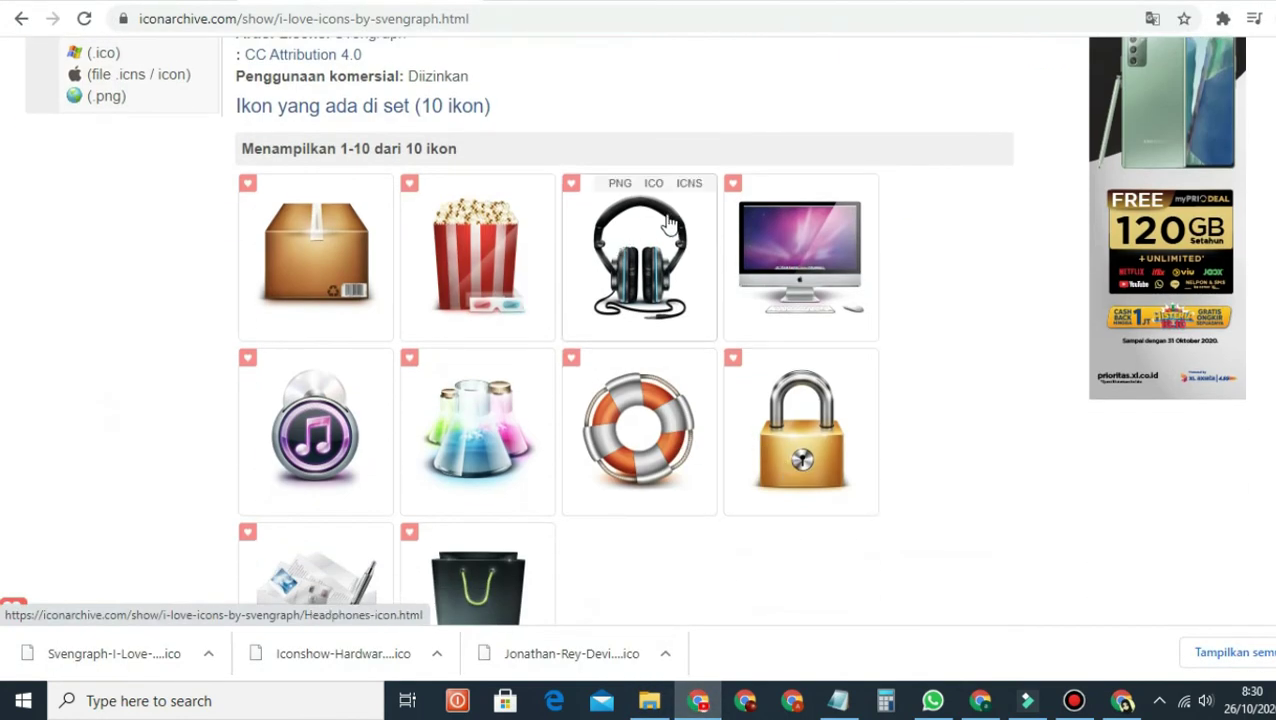
left_click(660, 187)
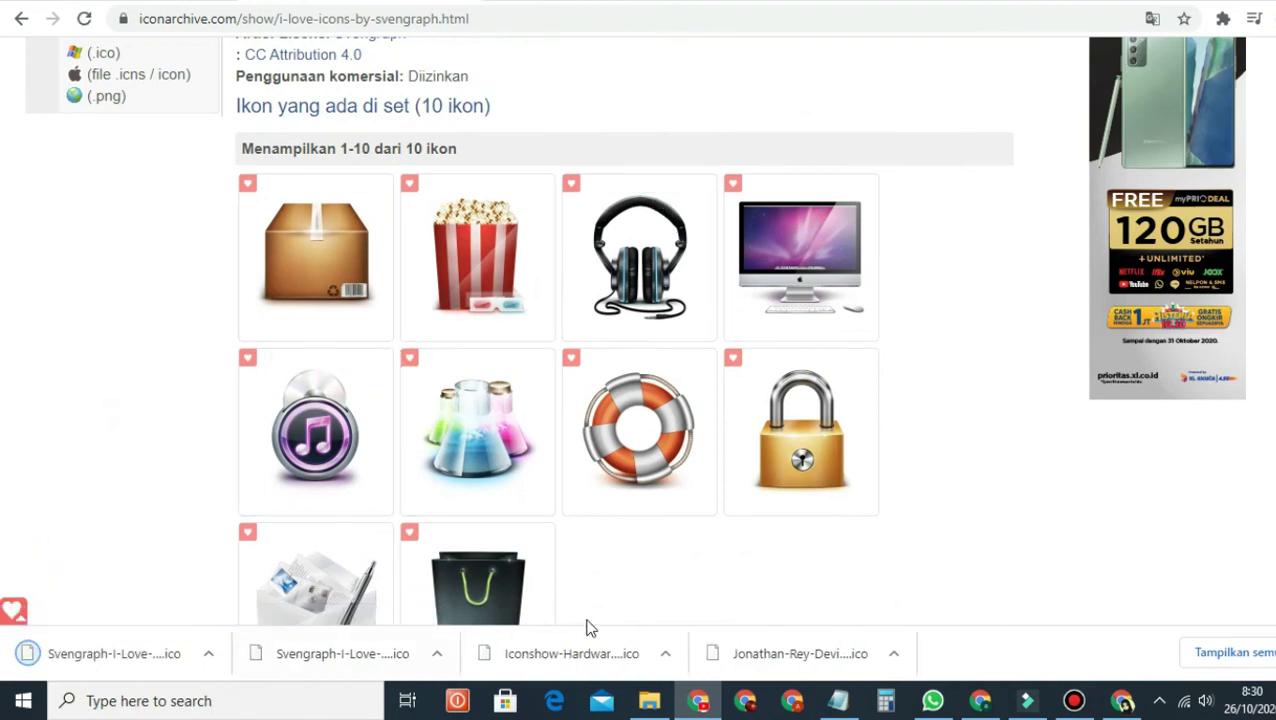
Switch to File Explorer and open the icon selection for the aplikasi folder from its customization properties.
left_click(649, 700)
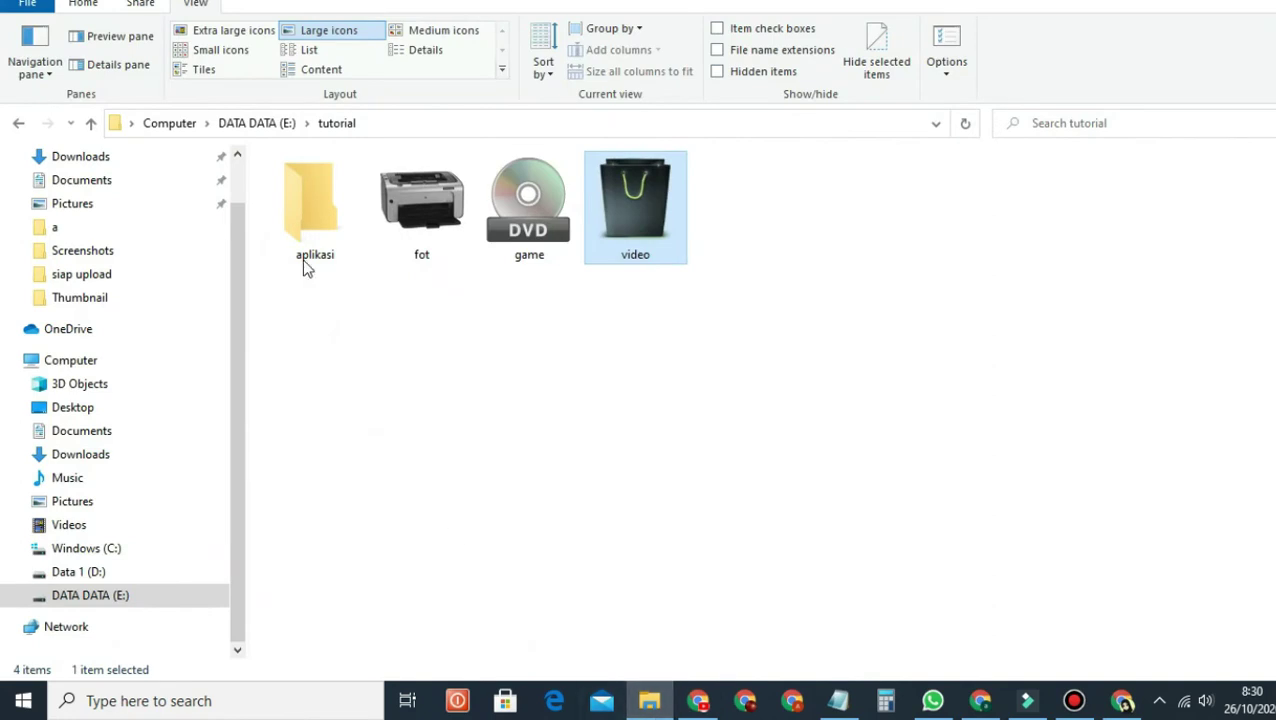
left_click(316, 204)
right_click(316, 196)
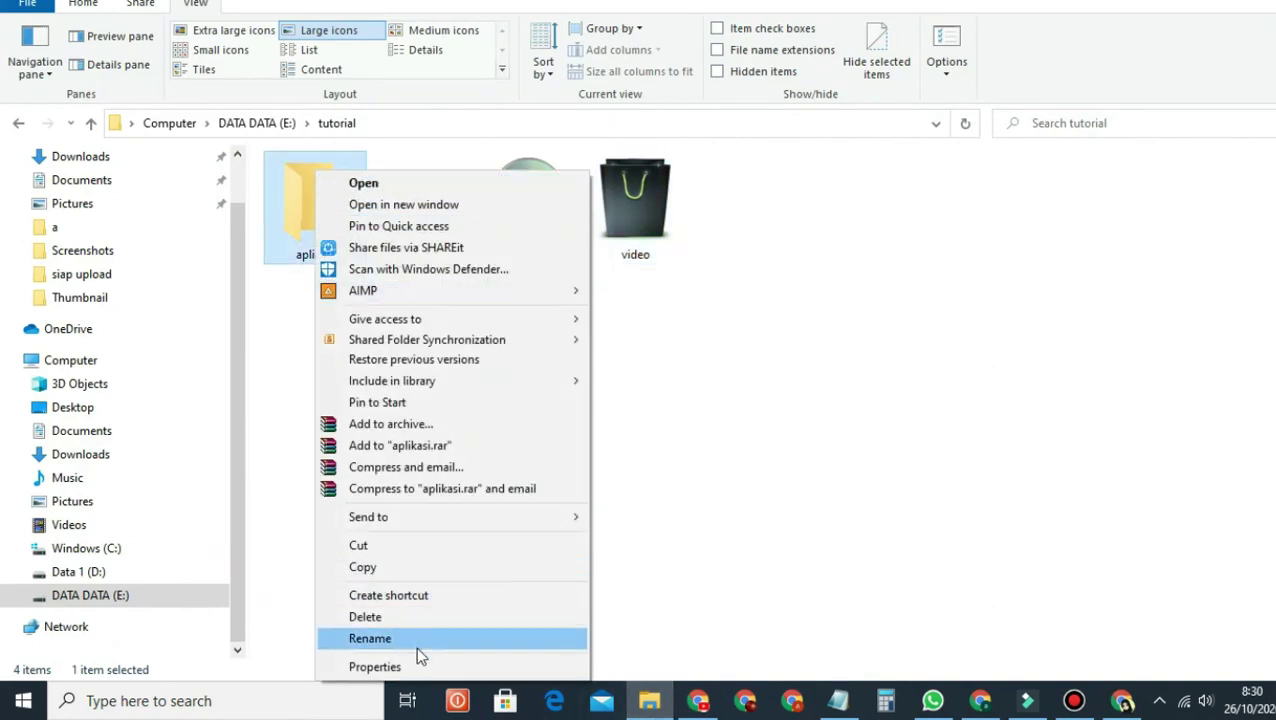
left_click(418, 668)
left_click(598, 228)
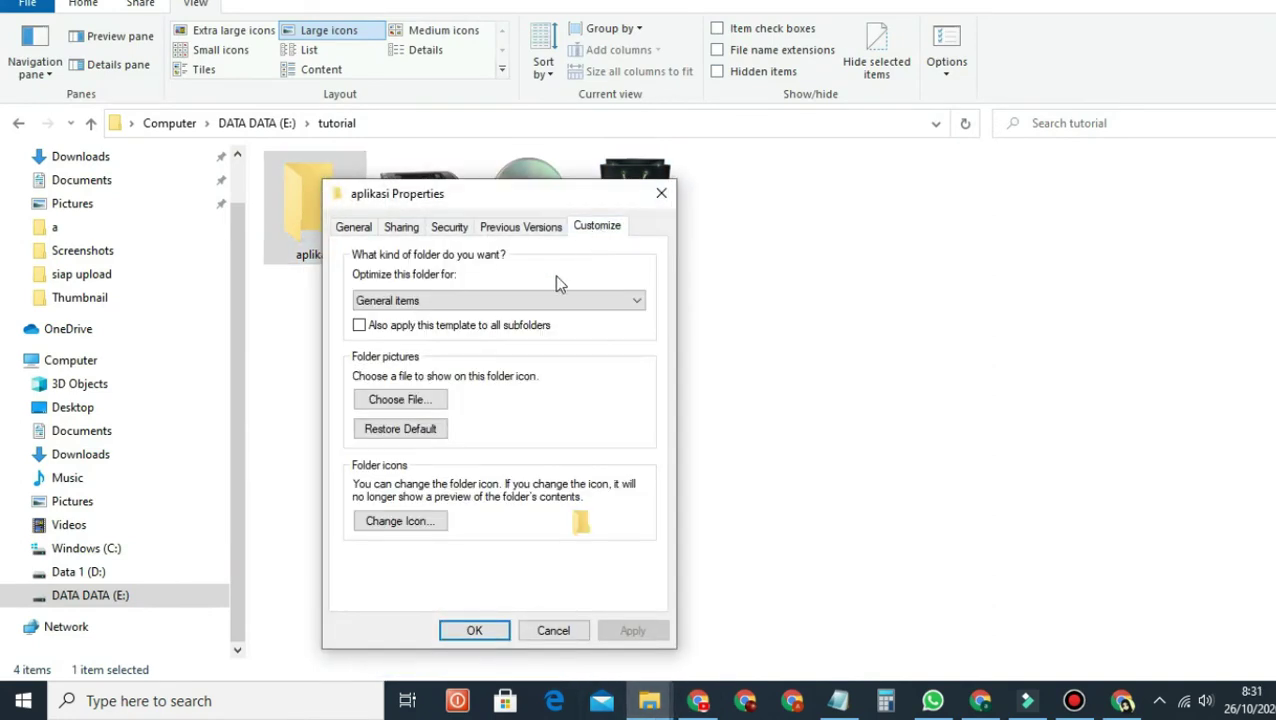
left_click(435, 530)
Set the aplikasi folder's icon to the Svengraph-I-Love-Headphones file from Downloads, and refresh the folder view.
left_click(622, 341)
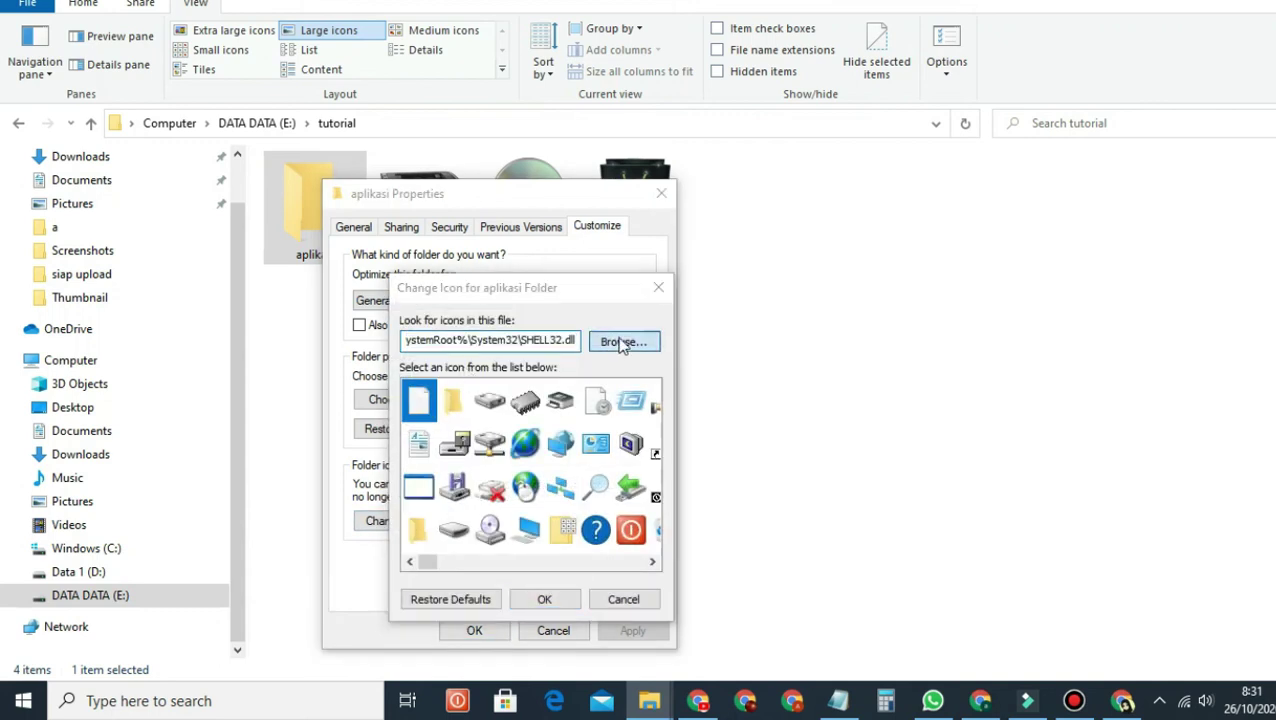
left_click(640, 347)
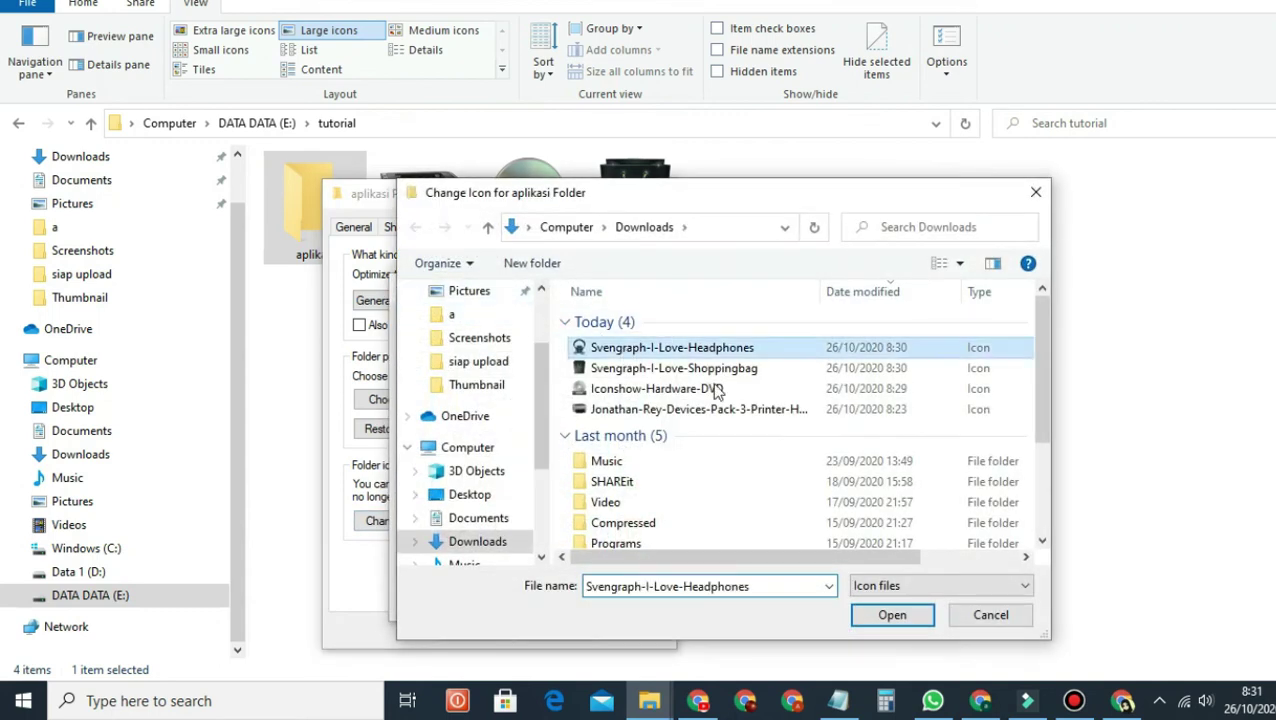
left_click(892, 616)
left_click(562, 604)
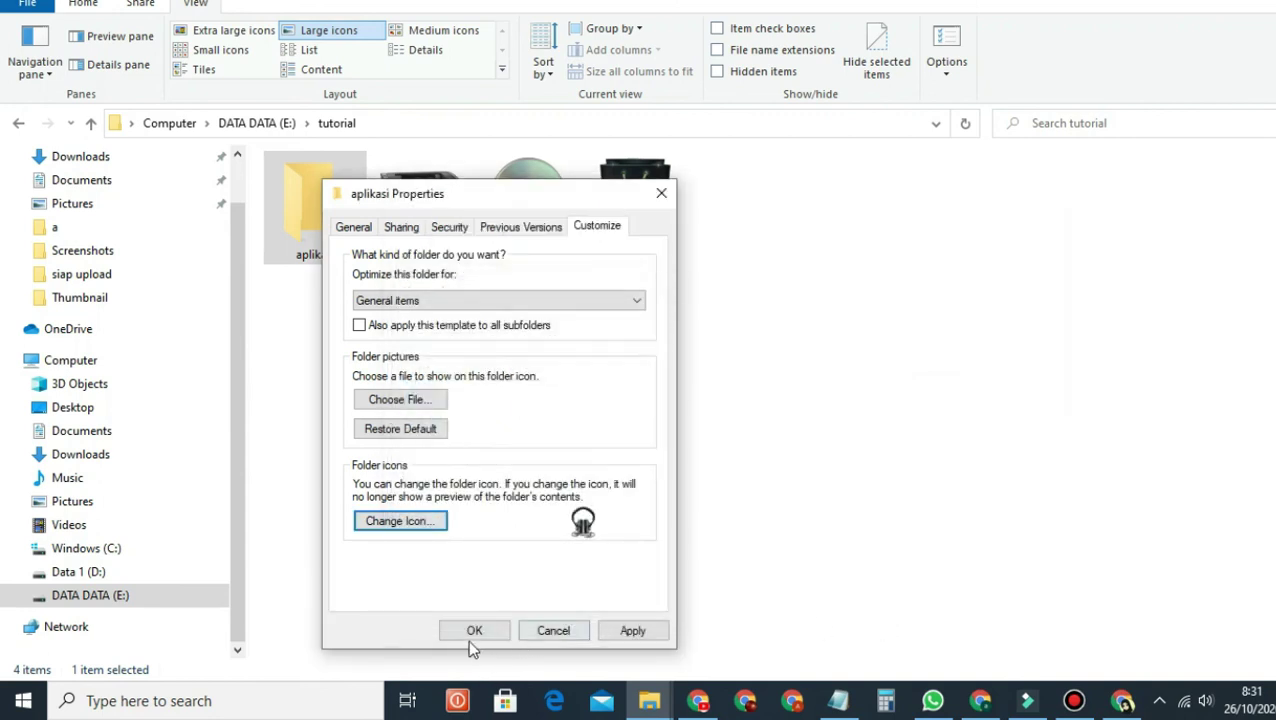
left_click(468, 634)
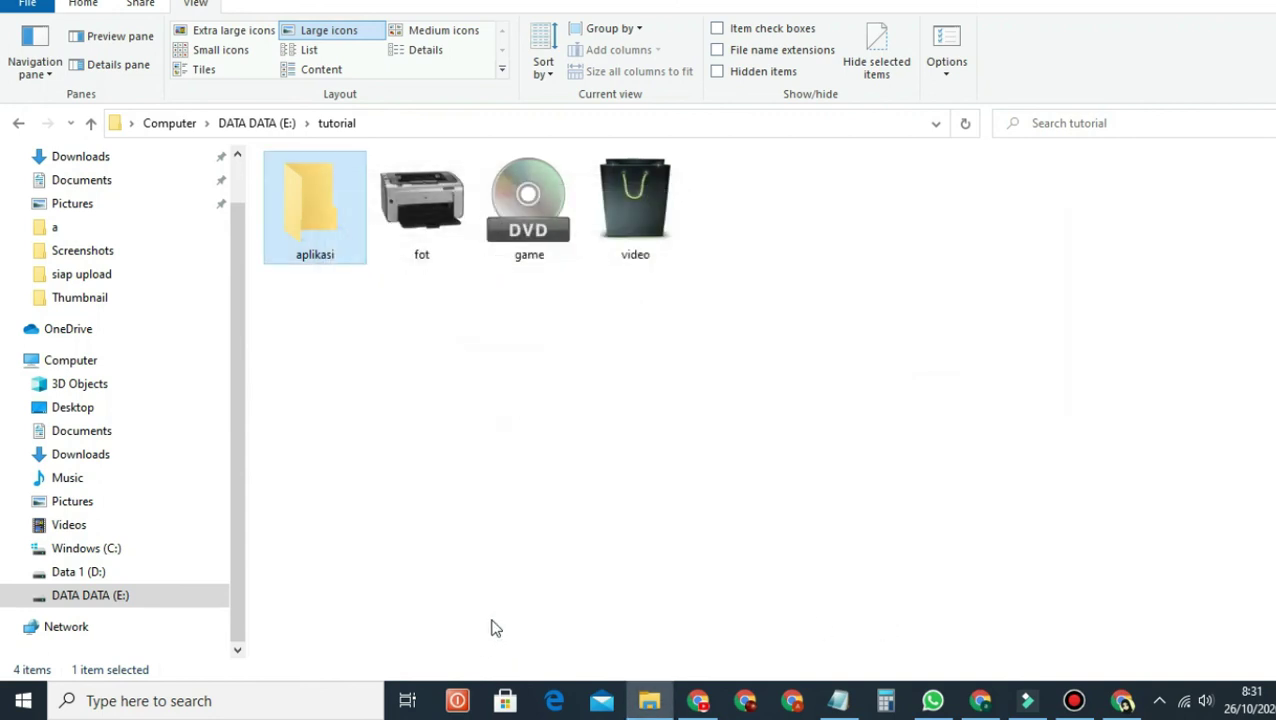
right_click(897, 229)
left_click(960, 296)
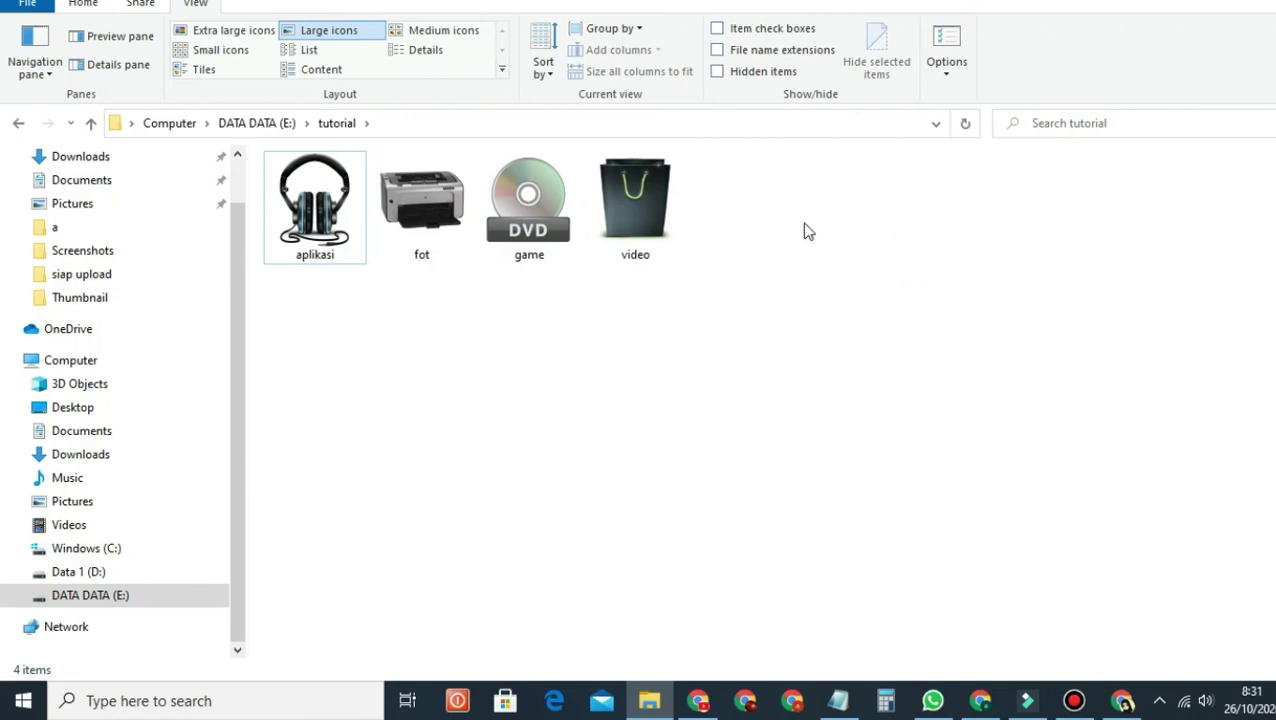
right_click(767, 201)
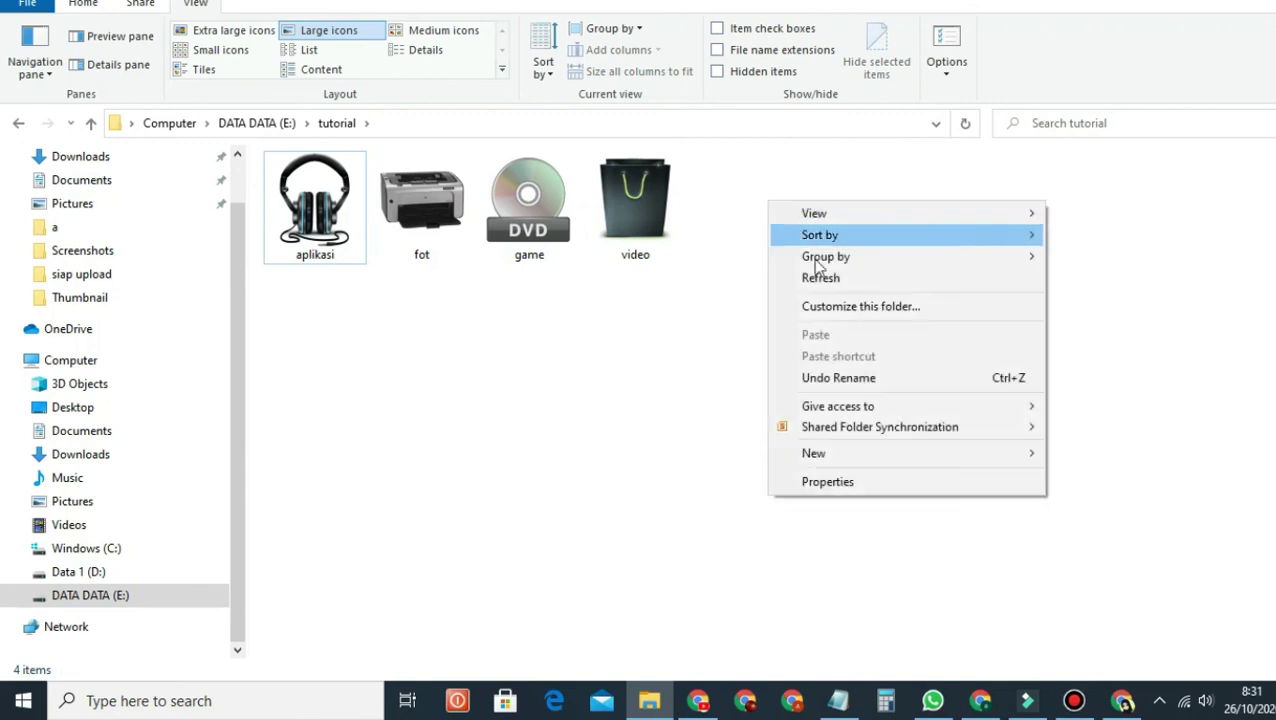
mouse_move(1020, 460)
left_click(1060, 450)
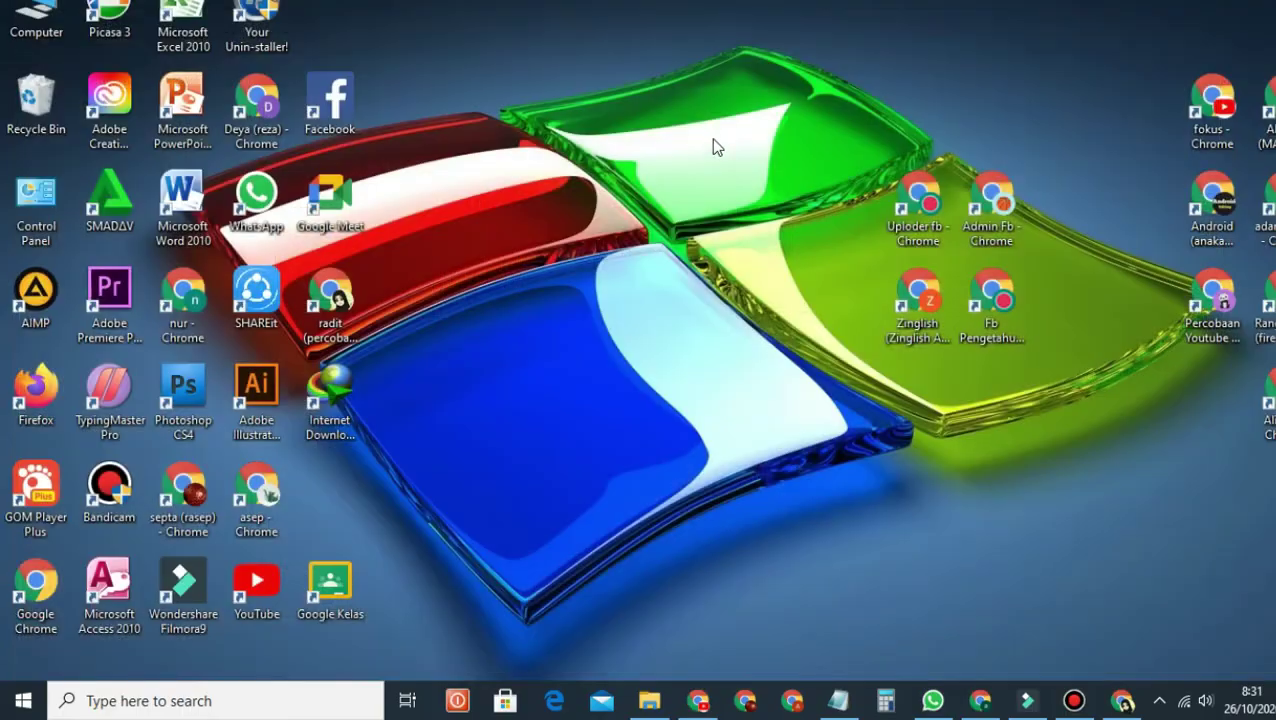
right_click(698, 131)
left_click(748, 186)
right_click(515, 208)
left_click(552, 266)
right_click(542, 88)
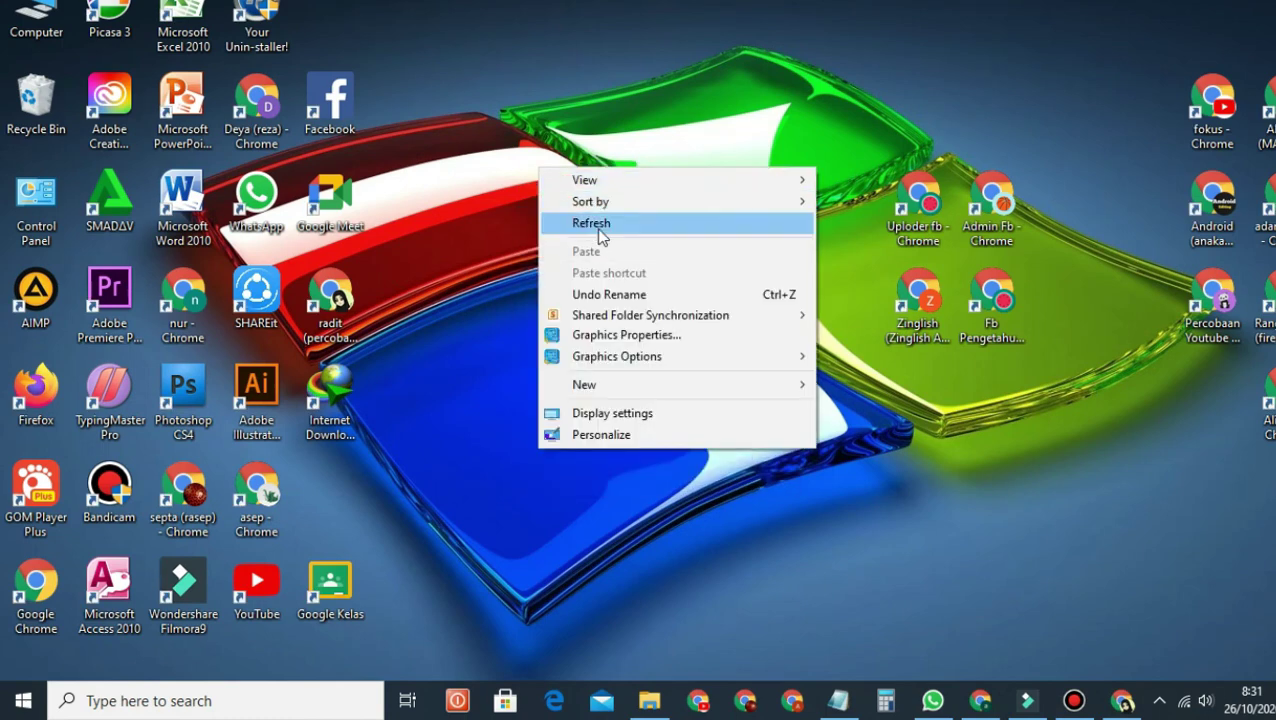